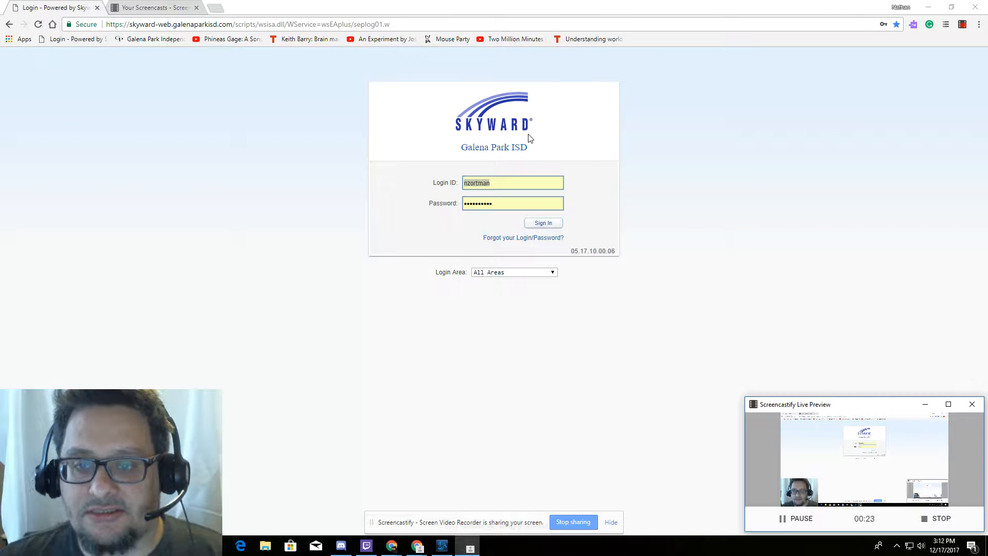
- Sign in to the school account and retry the blocked application window
{"action": "left_click", "coordinate": [550, 230]}
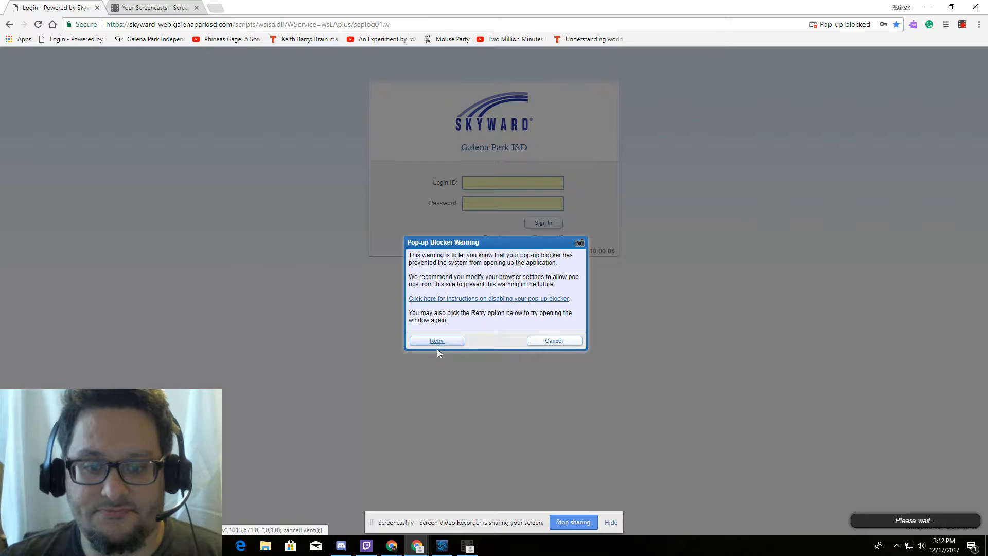
{"action": "left_click", "coordinate": [439, 340]}
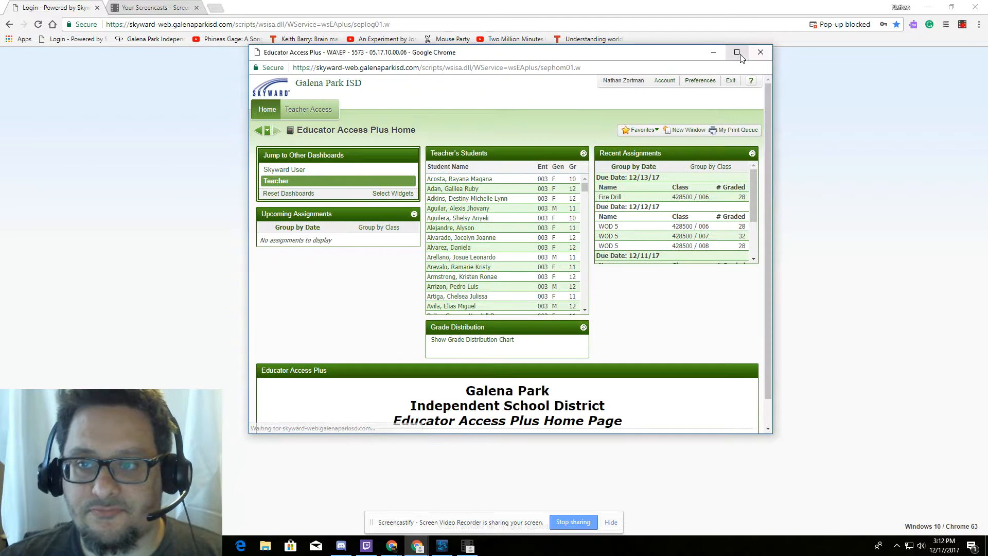
- Maximize the home page and open My Gradebook for Psychology PAP 428500 / 002
{"action": "left_click", "coordinate": [738, 54]}
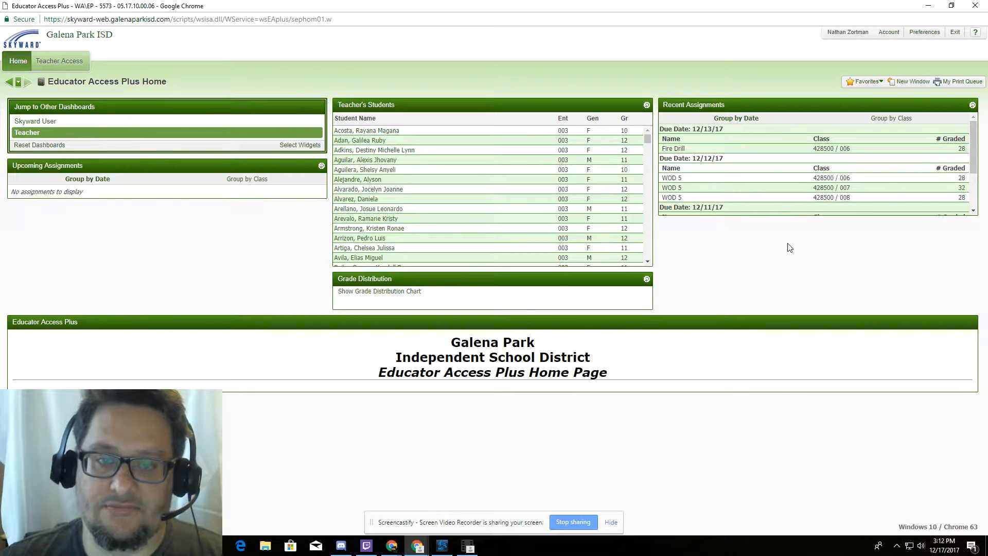
{"action": "left_click", "coordinate": [65, 68]}
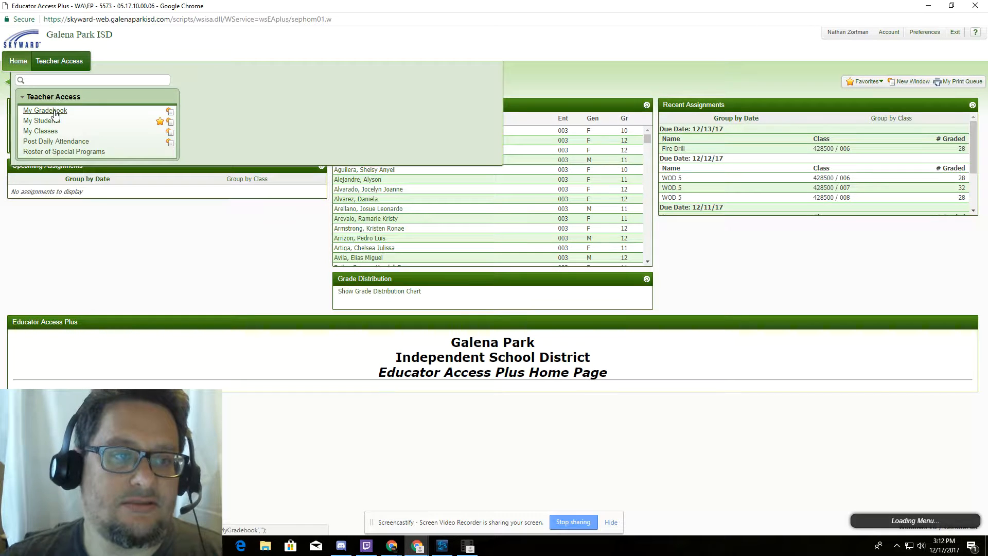
{"action": "left_click", "coordinate": [27, 107]}
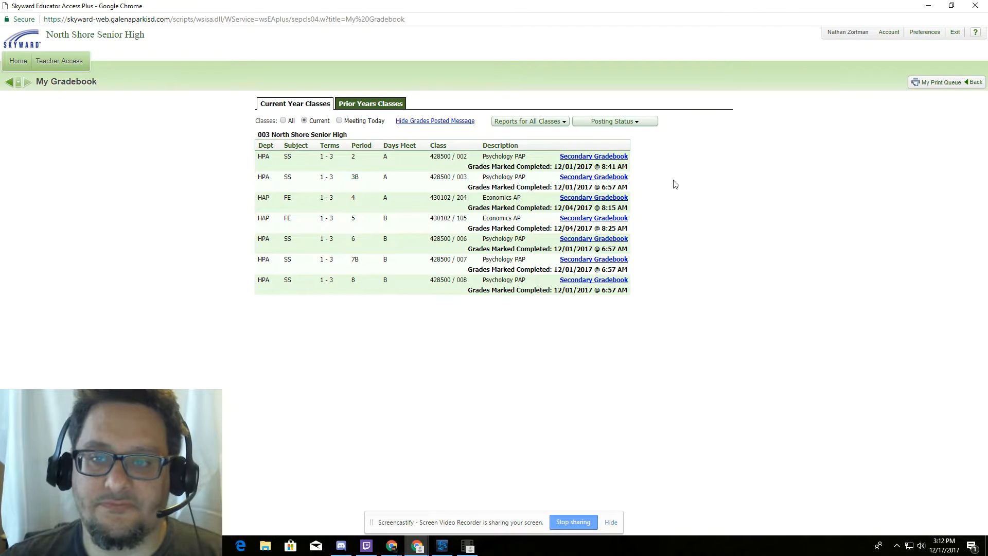
{"action": "left_click", "coordinate": [602, 157]}
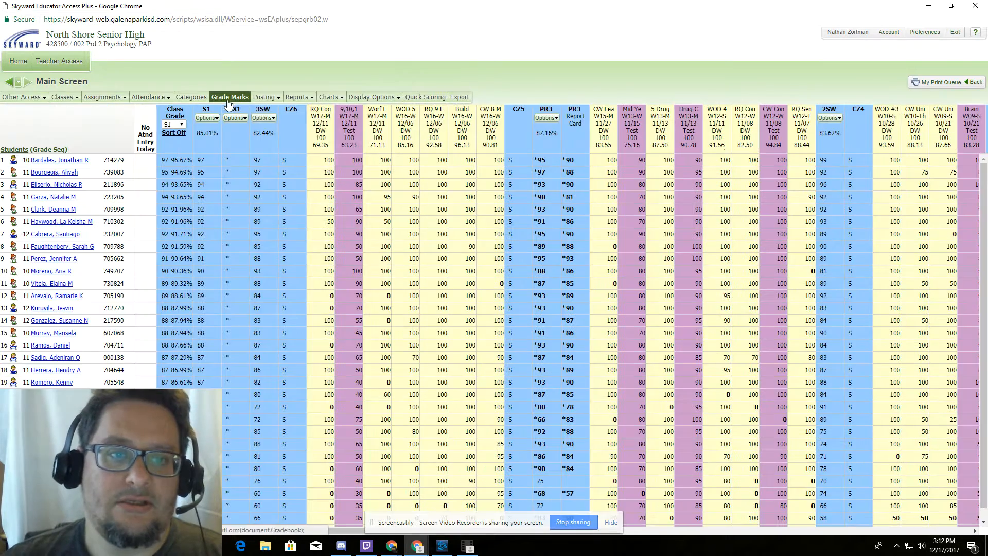
- Start a new assignment and tick classes 003, 204, 105, 006, 007 and 008
{"action": "mouse_move", "coordinate": [132, 101]}
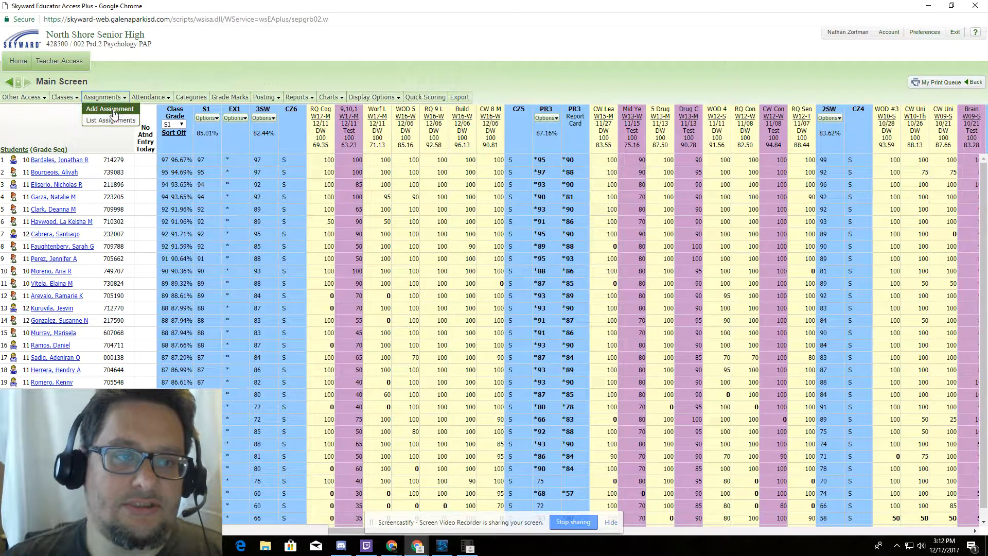
{"action": "left_click", "coordinate": [112, 110]}
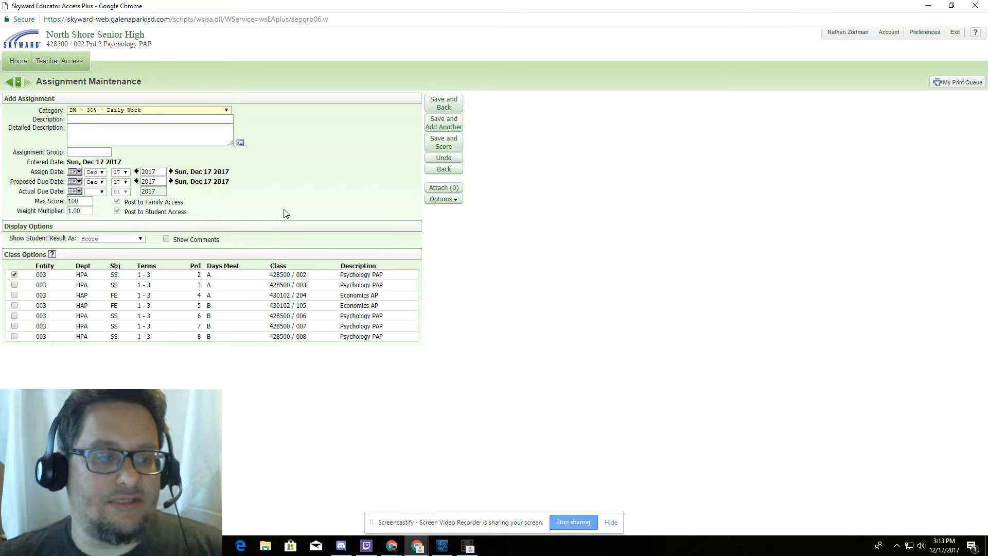
{"action": "left_click", "coordinate": [14, 285]}
{"action": "left_click", "coordinate": [14, 295]}
{"action": "left_click", "coordinate": [14, 305]}
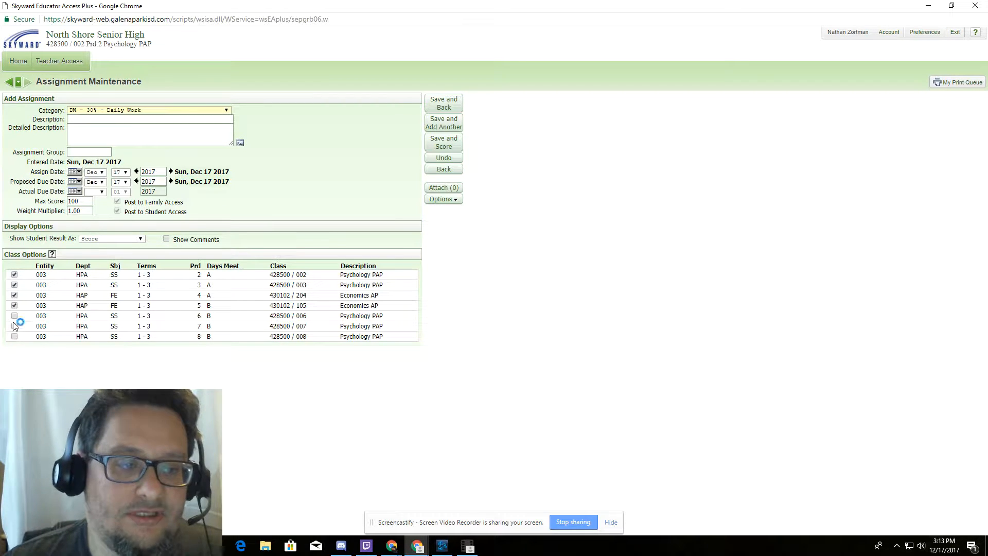
{"action": "left_click", "coordinate": [14, 316]}
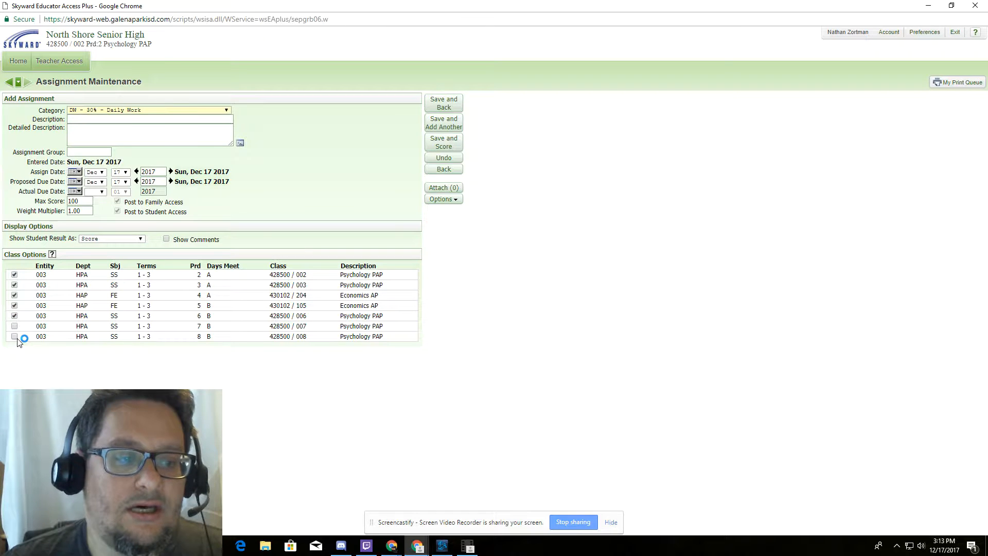
{"action": "left_click", "coordinate": [14, 326]}
{"action": "left_click", "coordinate": [15, 336]}
- Untick every class checkbox again, including 428500 / 002
{"action": "left_click", "coordinate": [14, 336]}
{"action": "left_click", "coordinate": [14, 326]}
{"action": "left_click", "coordinate": [15, 315]}
{"action": "left_click", "coordinate": [15, 305]}
{"action": "left_click", "coordinate": [14, 295]}
{"action": "left_click", "coordinate": [15, 284]}
{"action": "left_click", "coordinate": [15, 276]}
- Keep the assignment category as DW - 30% - Daily Work
{"action": "left_click", "coordinate": [192, 111]}
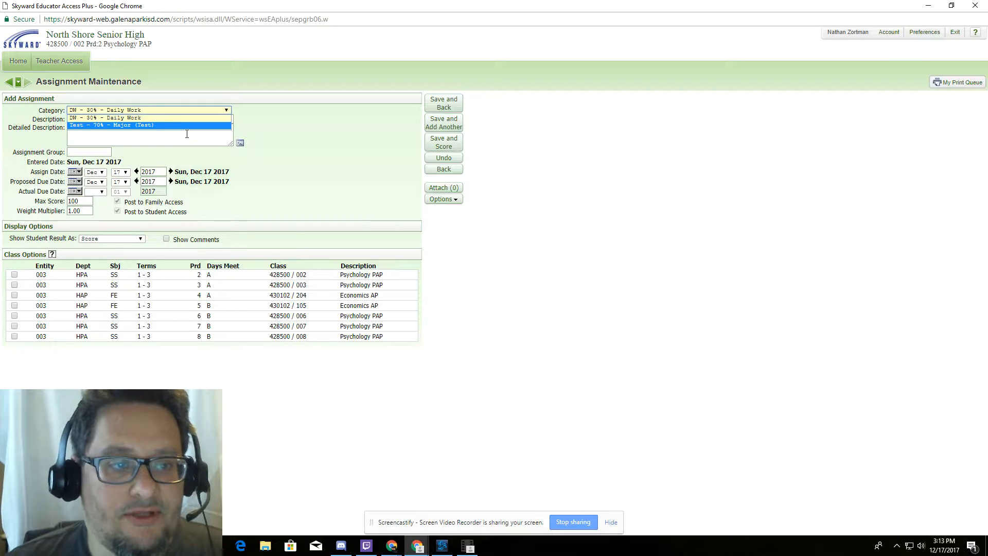
{"action": "left_click", "coordinate": [311, 133]}
{"action": "left_click", "coordinate": [155, 119]}
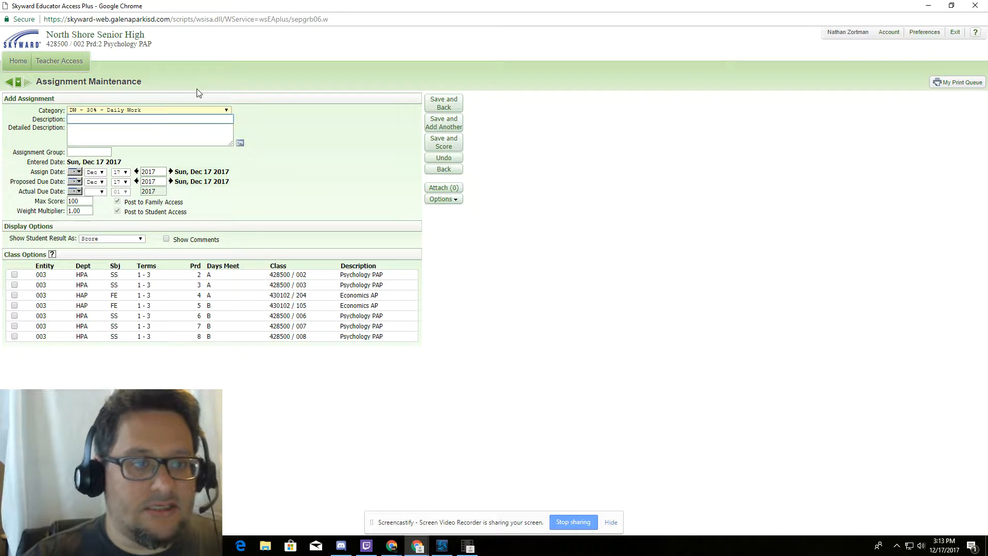
- Enter the description 'Online Test Test' and tick only class 428500 / 002
{"action": "type", "text": "Online "}
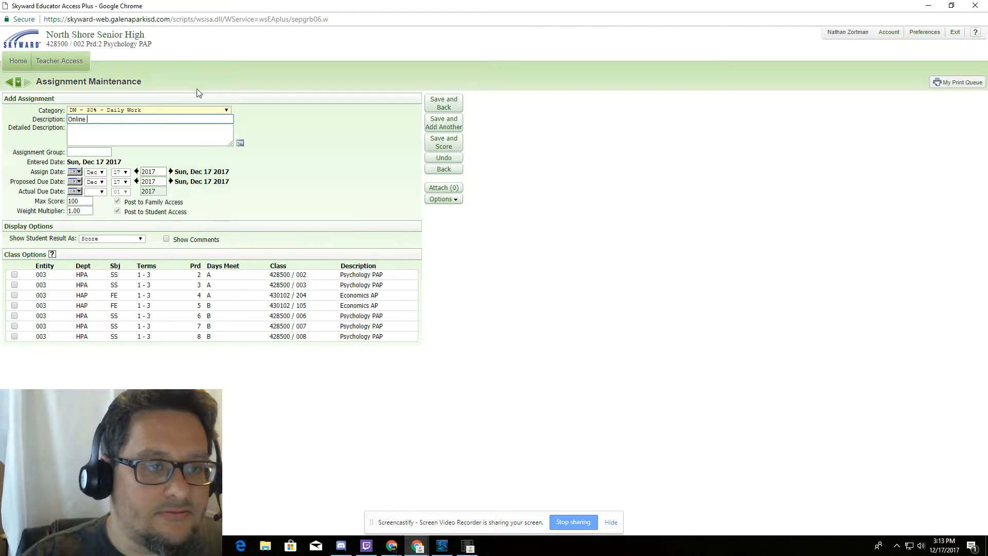
{"action": "type", "text": "Test Test"}
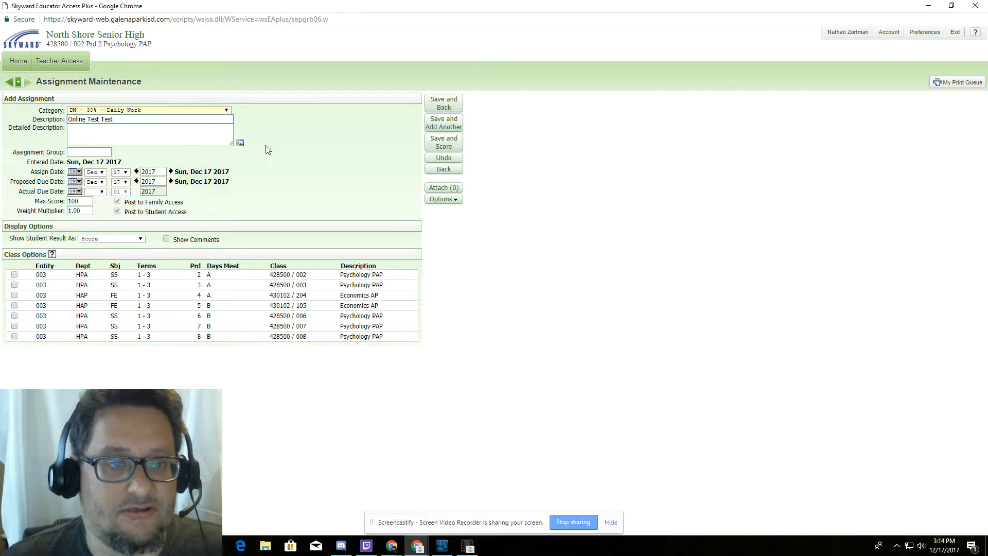
{"action": "left_click", "coordinate": [193, 139]}
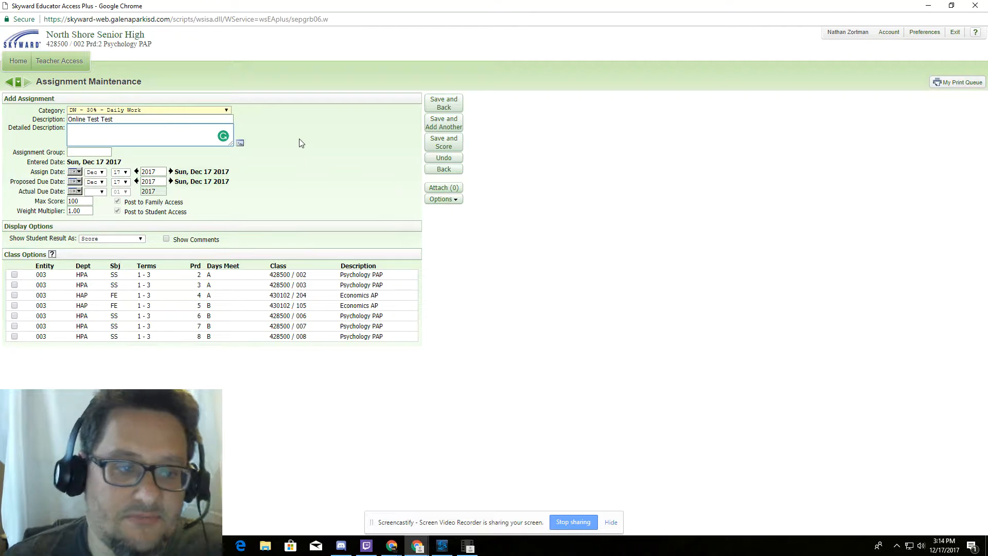
{"action": "left_click", "coordinate": [15, 274]}
{"action": "left_click", "coordinate": [121, 132]}
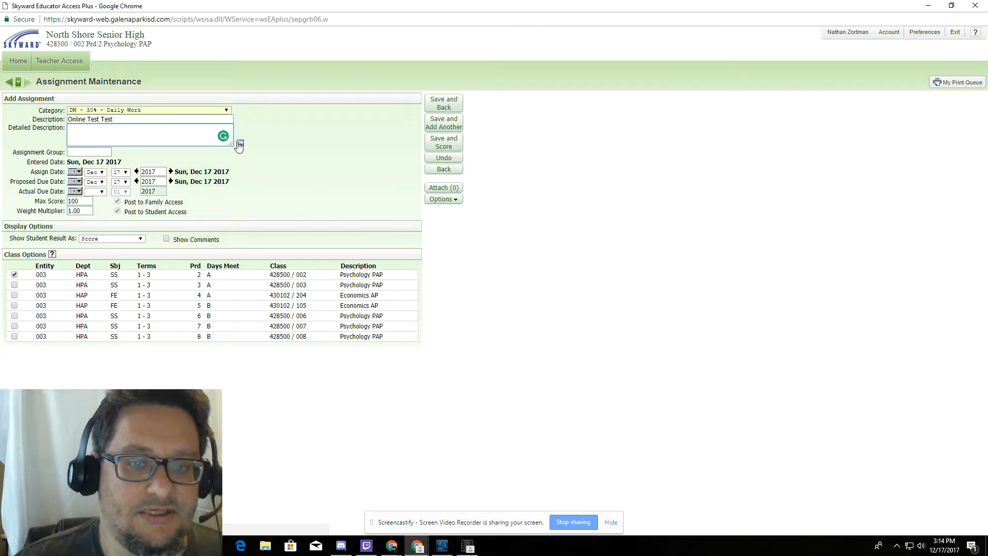
{"action": "left_click", "coordinate": [435, 201]}
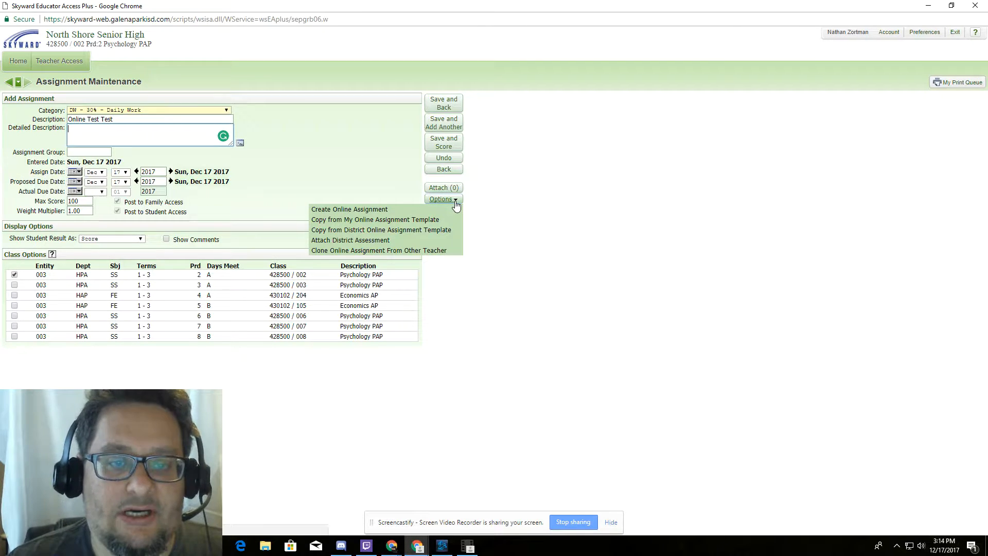
- Choose Create Online Assignment from the Options dropdown for 'Online Test Test'
{"action": "left_click", "coordinate": [399, 212]}
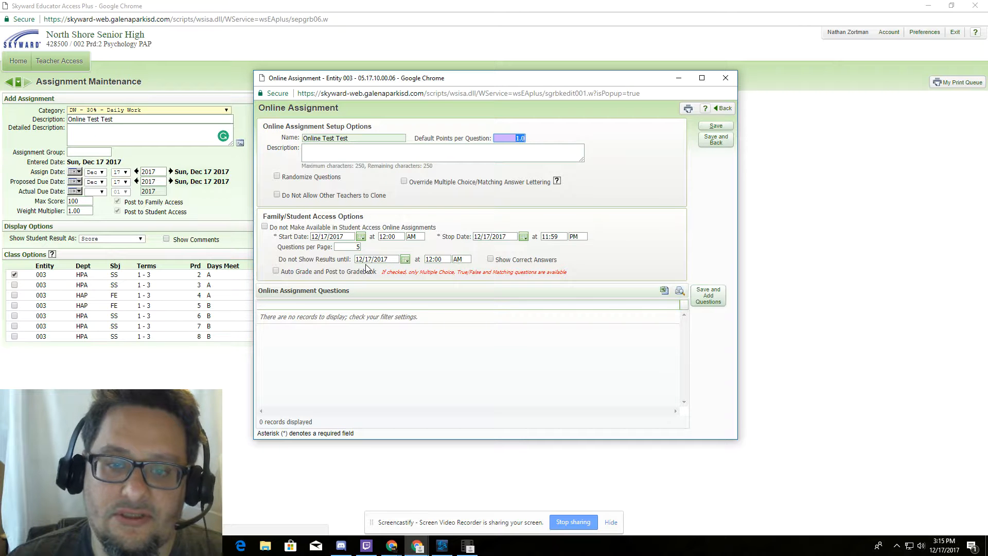
- Show students correct answers, auto-grade into the gradebook, then save and add questions
{"action": "left_click", "coordinate": [491, 259]}
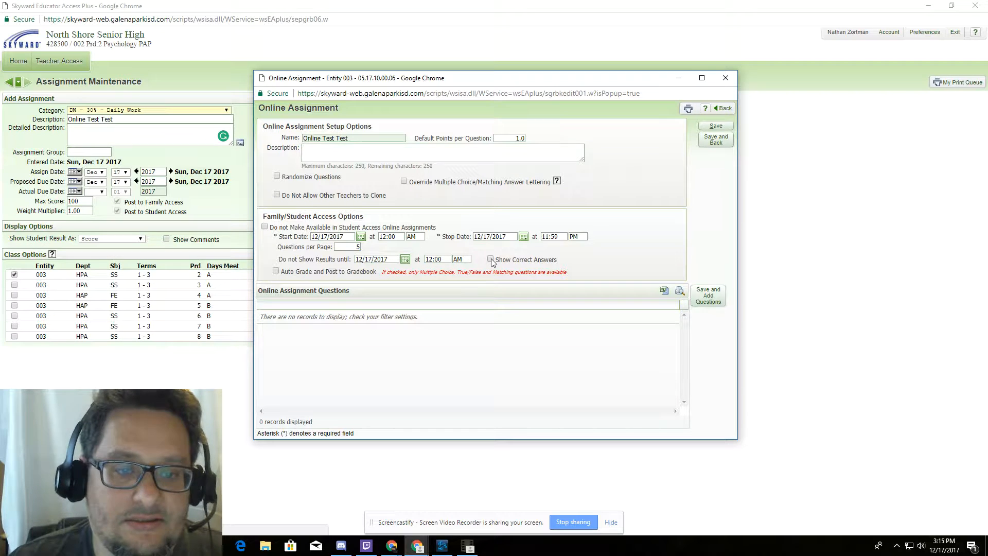
{"action": "left_click", "coordinate": [276, 271]}
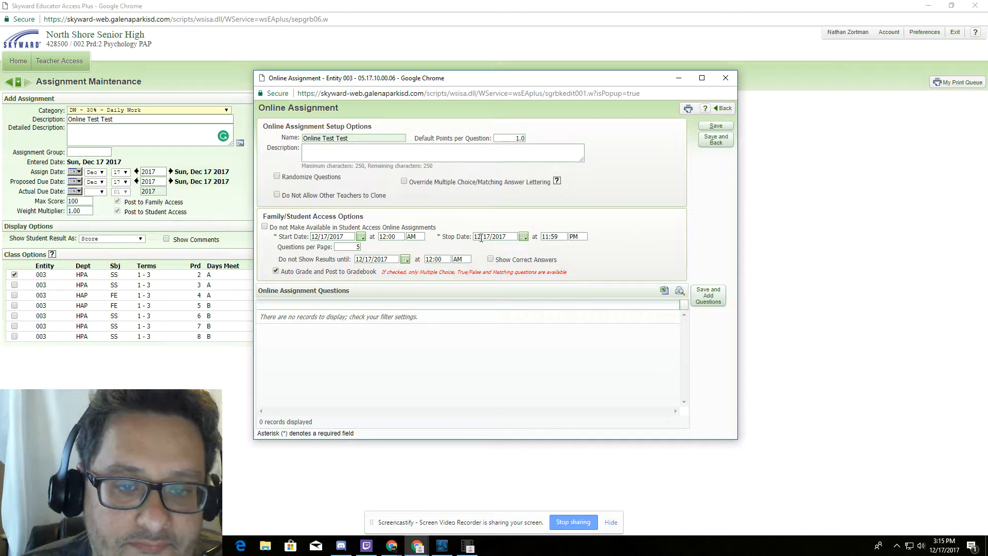
{"action": "left_click", "coordinate": [265, 228]}
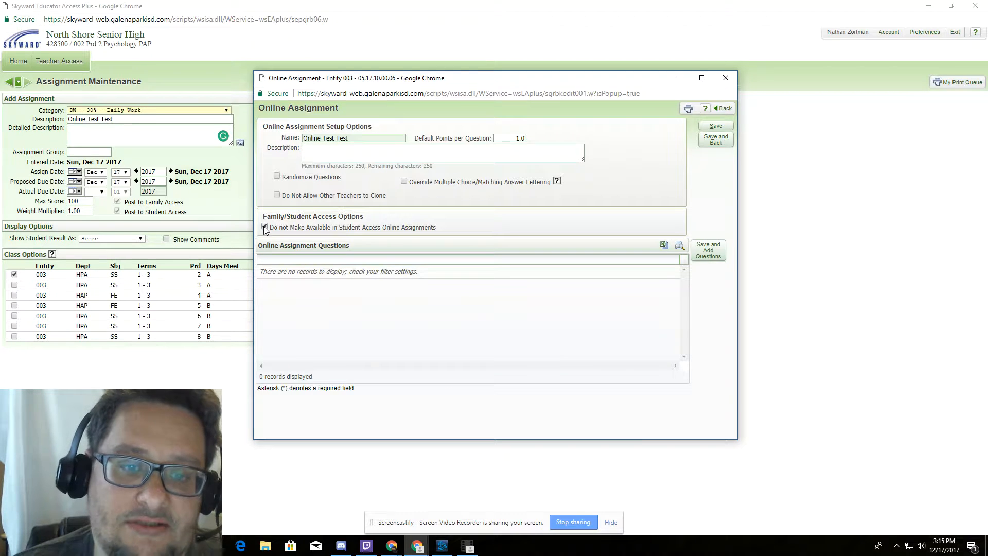
{"action": "left_click", "coordinate": [265, 227]}
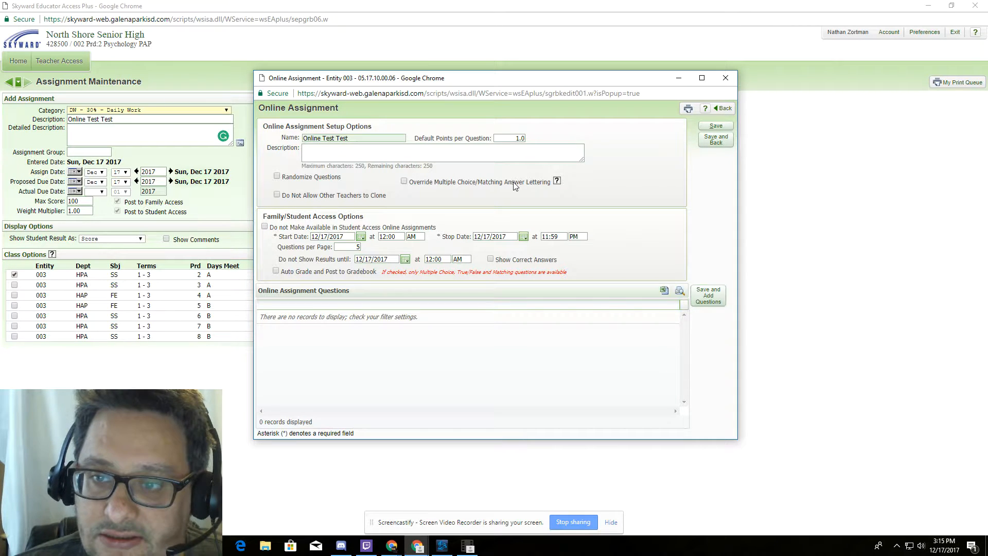
{"action": "left_click", "coordinate": [708, 303]}
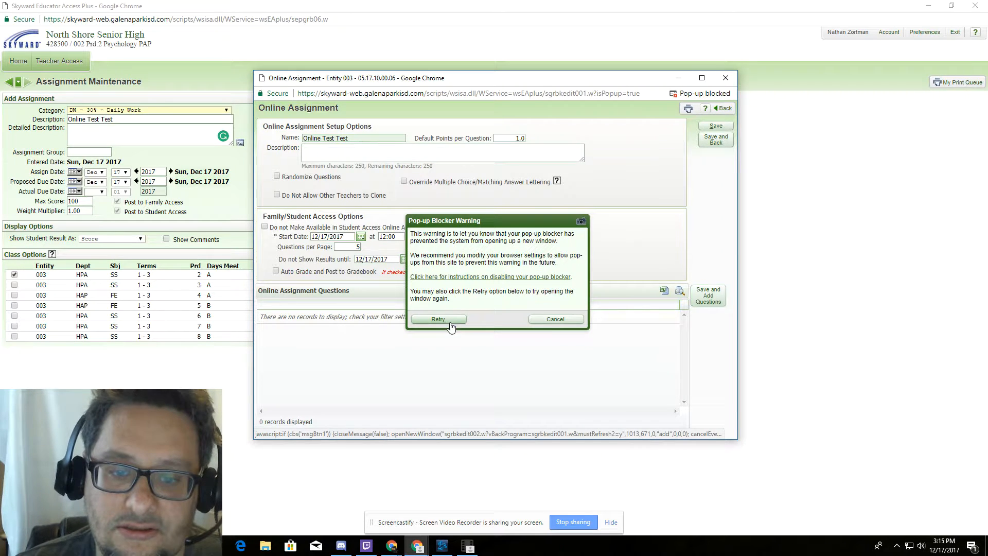
- Retry the question editor window and enter the question 'What is economics?'
{"action": "left_click", "coordinate": [438, 319]}
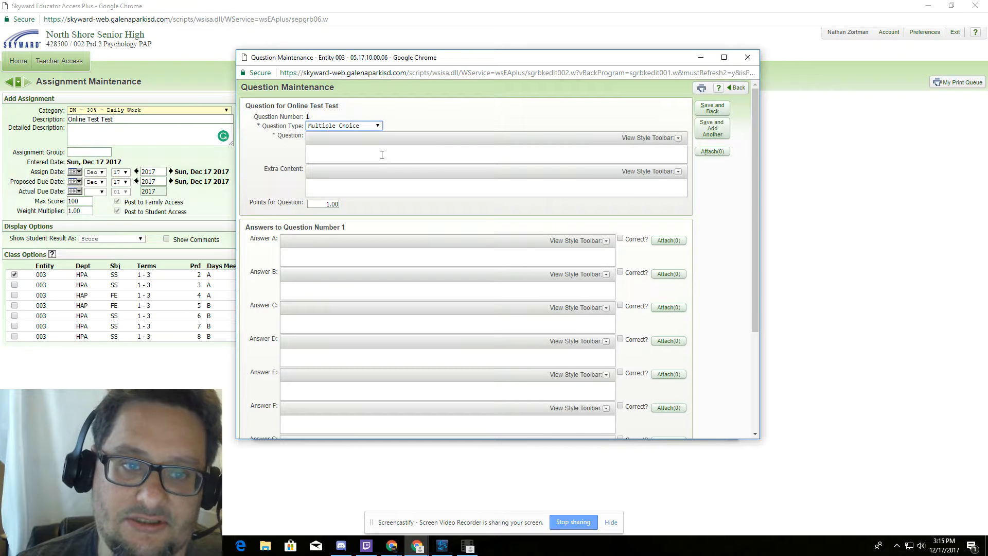
{"action": "left_click", "coordinate": [382, 154]}
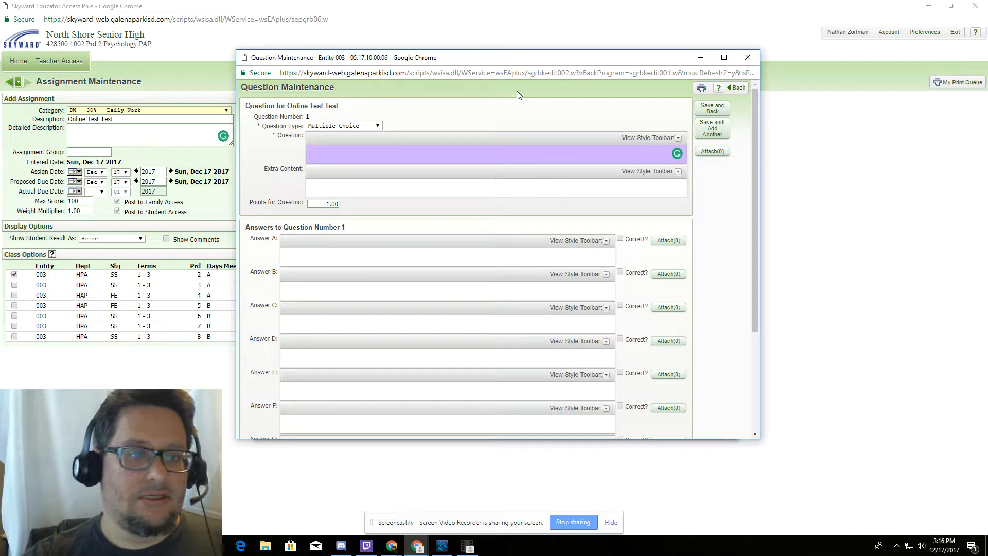
{"action": "type", "text": "What "}
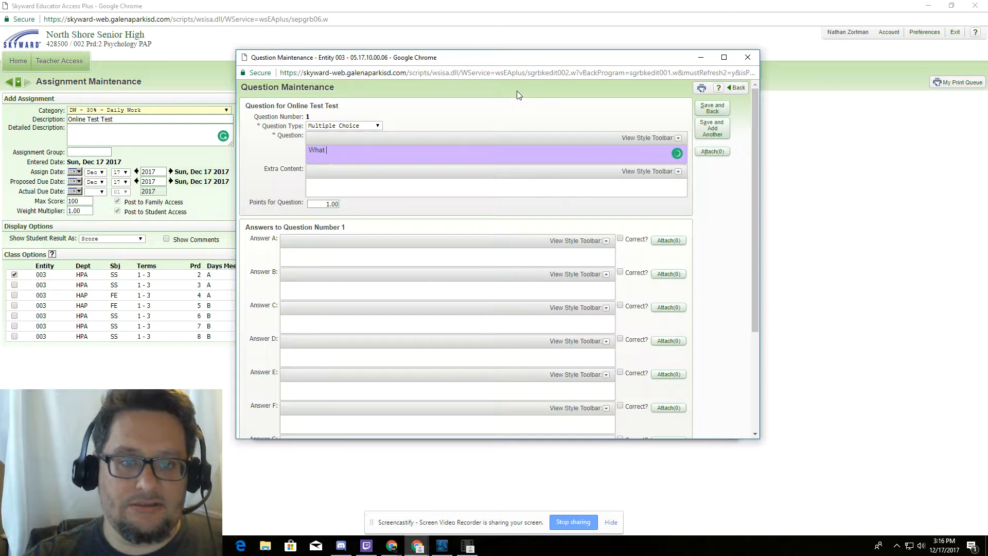
{"action": "type", "text": "is eco"}
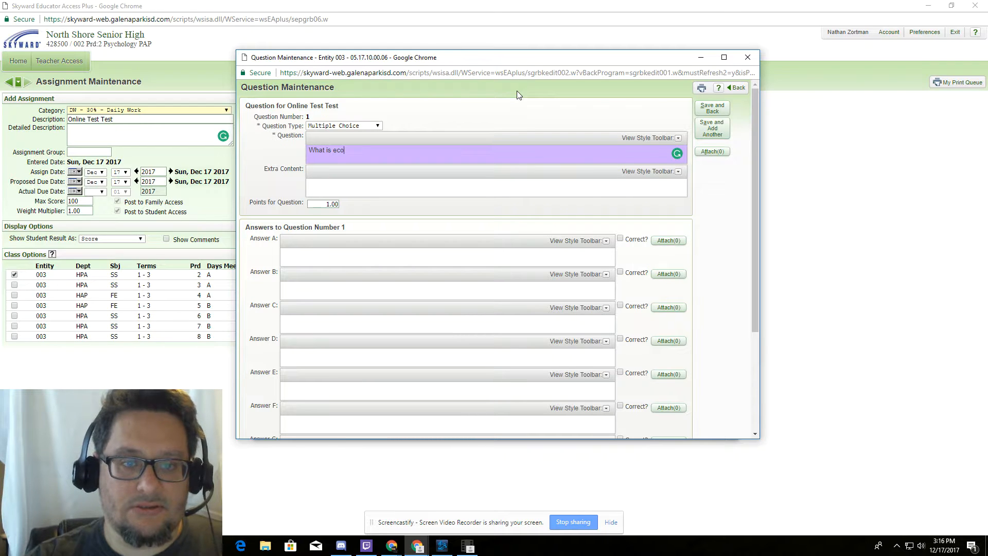
{"action": "type", "text": "nomics?"}
- Fill answers A–C: 'The study of people', 'The study of places', 'The study of money'
{"action": "left_click", "coordinate": [374, 259]}
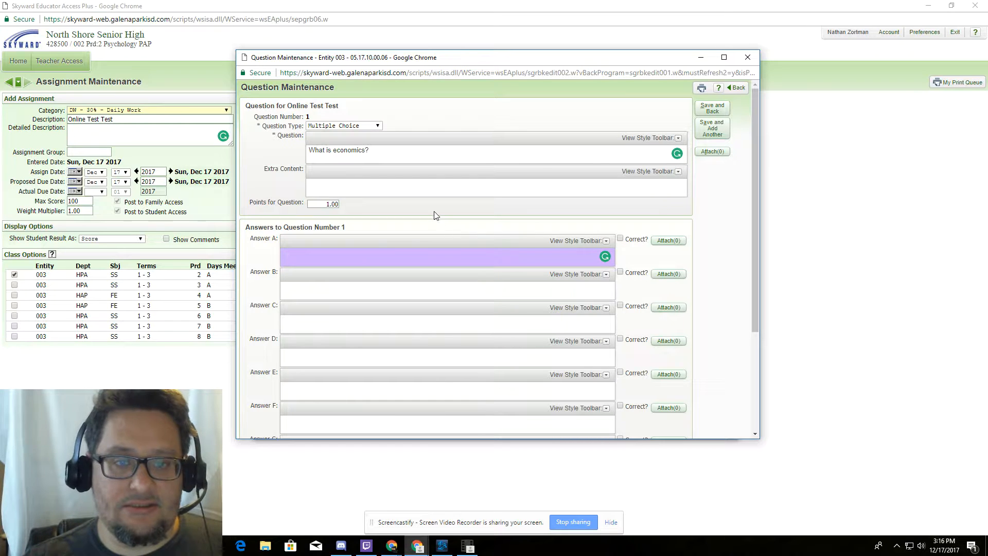
{"action": "type", "text": "Thes"}
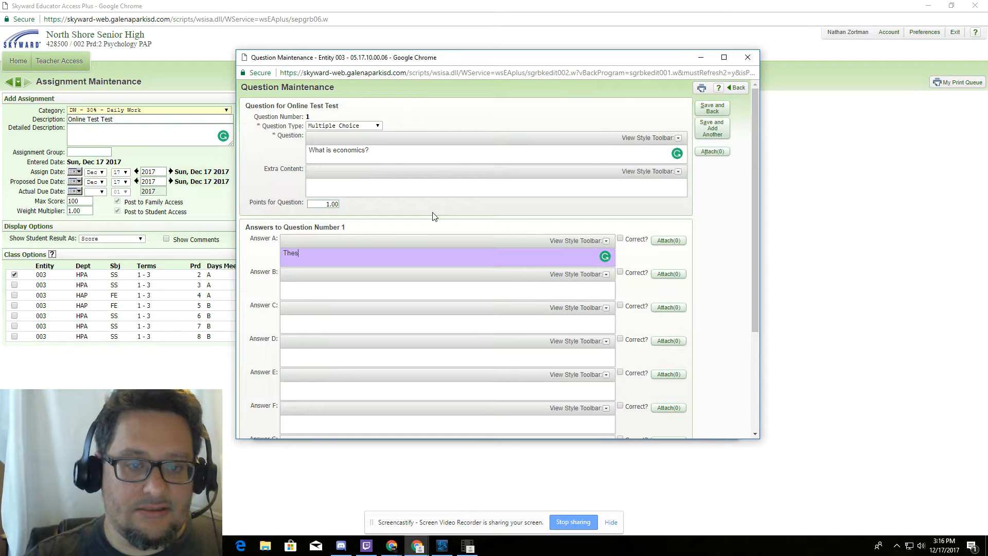
{"action": "key", "text": "BackSpace"}
{"action": "type", "text": " study "}
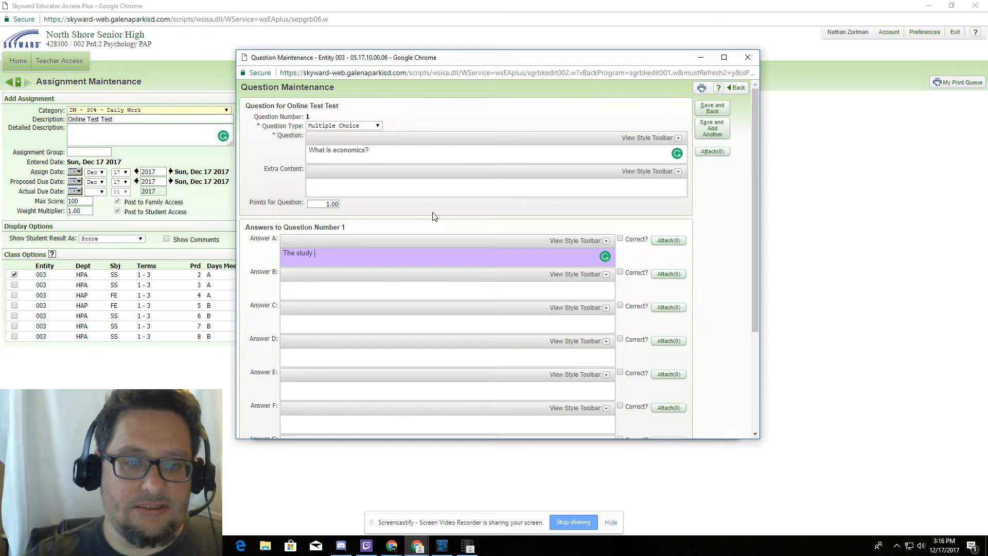
{"action": "type", "text": "of people"}
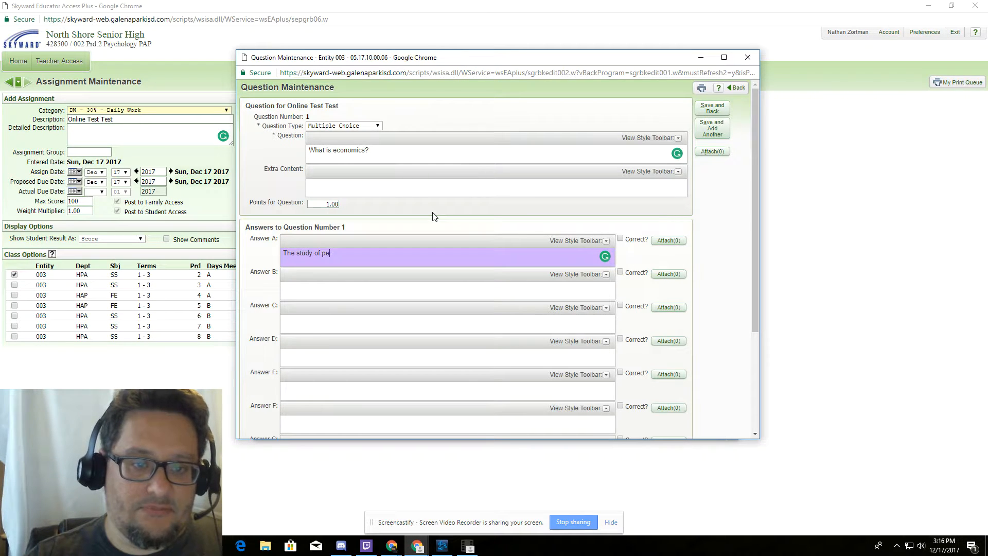
{"action": "left_click", "coordinate": [378, 295]}
{"action": "type", "text": "The"}
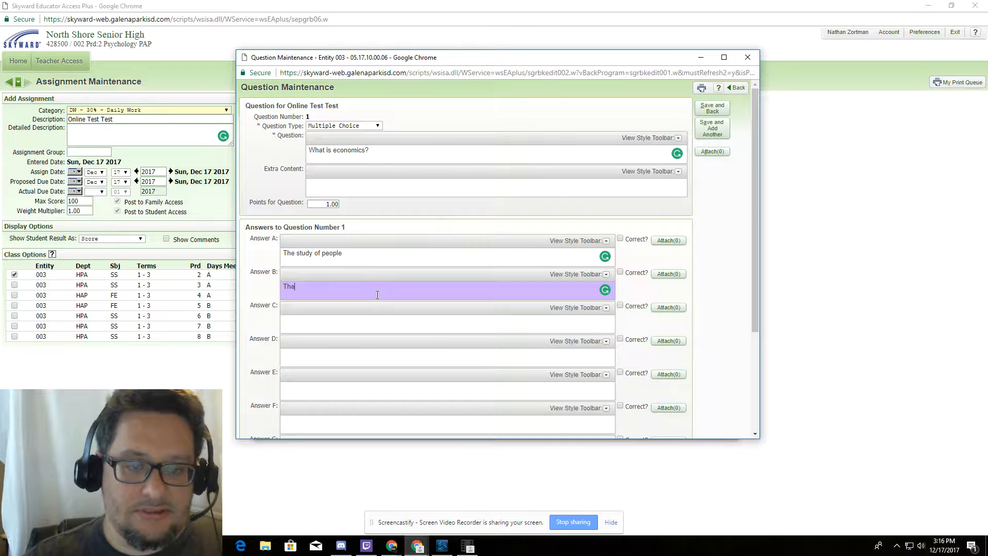
{"action": "type", "text": " studyu"}
{"action": "key", "text": "BackSpace"}
{"action": "key", "text": "BackSpace"}
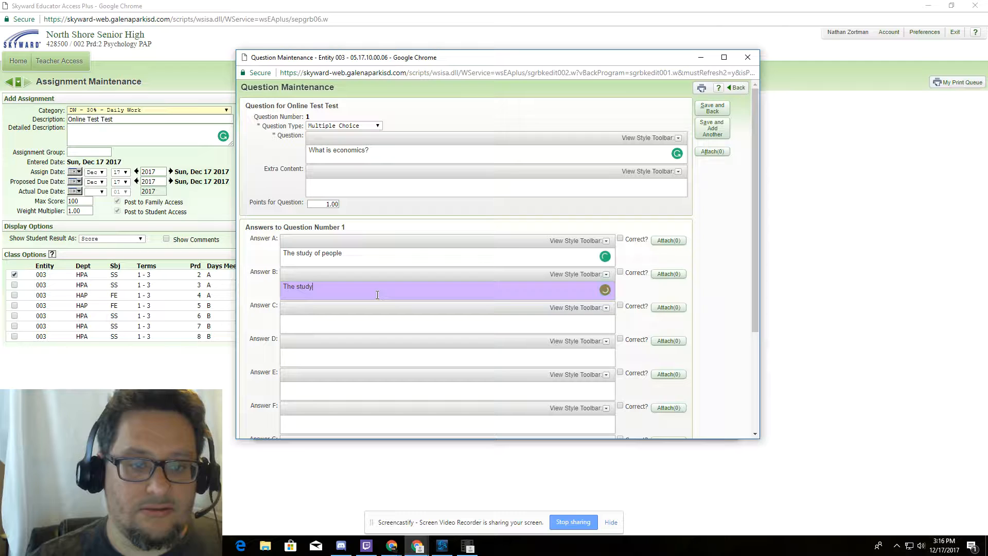
{"action": "type", "text": "of places"}
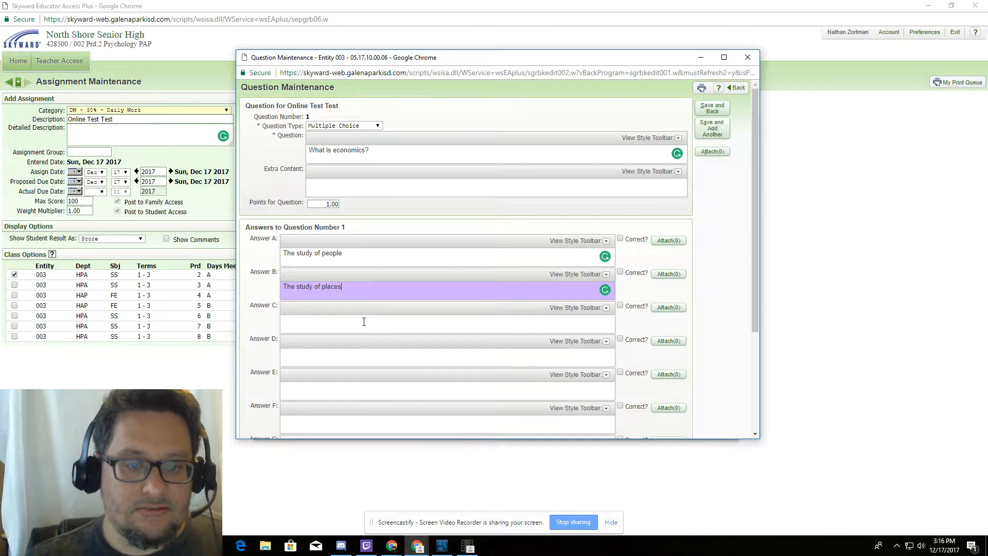
{"action": "left_click", "coordinate": [364, 322]}
{"action": "type", "text": "The studuy"}
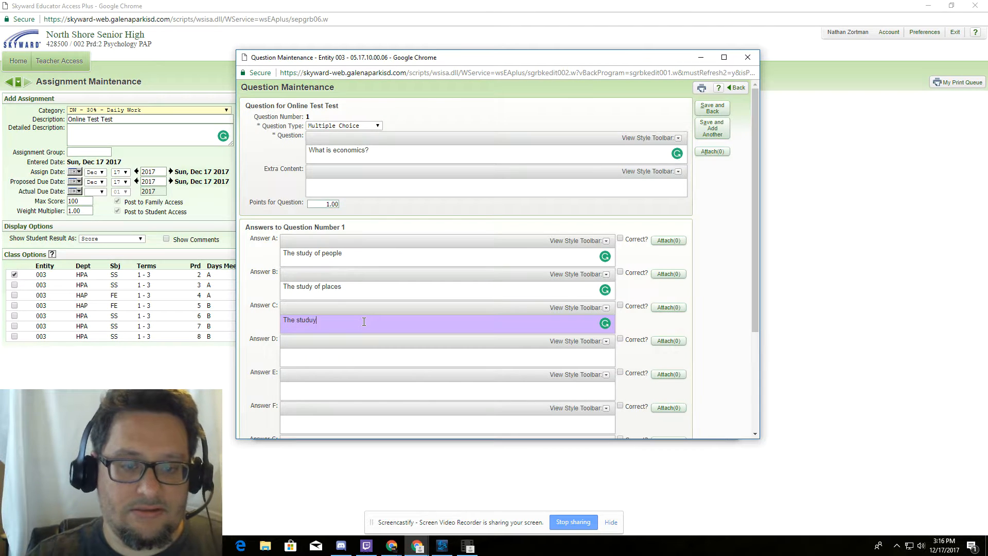
{"action": "key", "text": "BackSpace"}
{"action": "key", "text": "BackSpace"}
{"action": "type", "text": "y of money"}
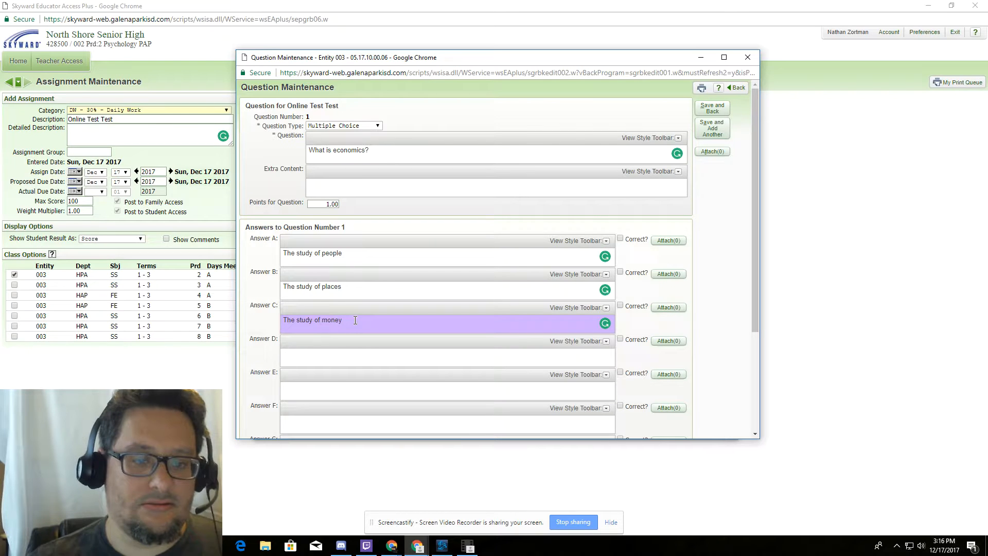
- Type answer D: 'The study of goods and services and how they relate to people'
{"action": "left_click", "coordinate": [342, 360]}
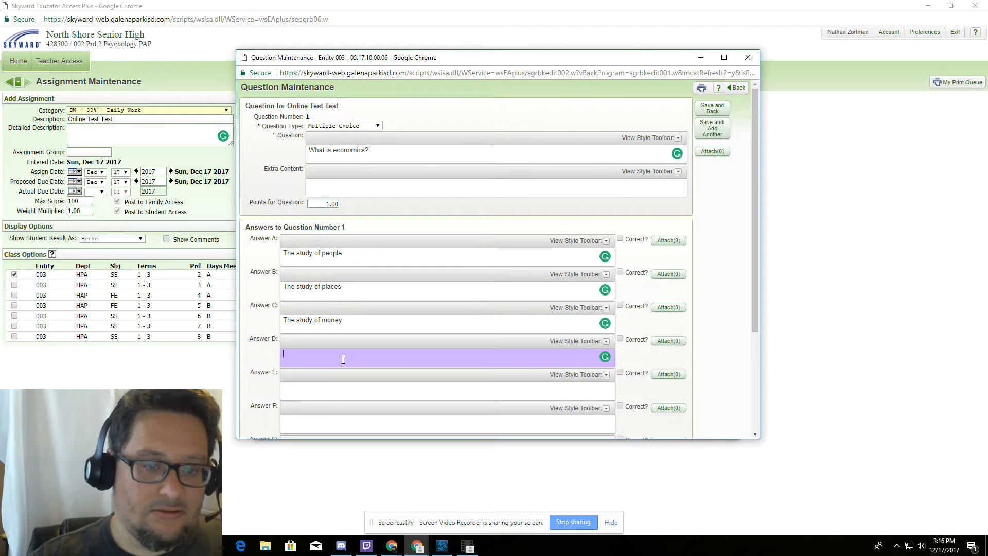
{"action": "type", "text": "Tj"}
{"action": "key", "text": "BackSpace"}
{"action": "type", "text": "he study"}
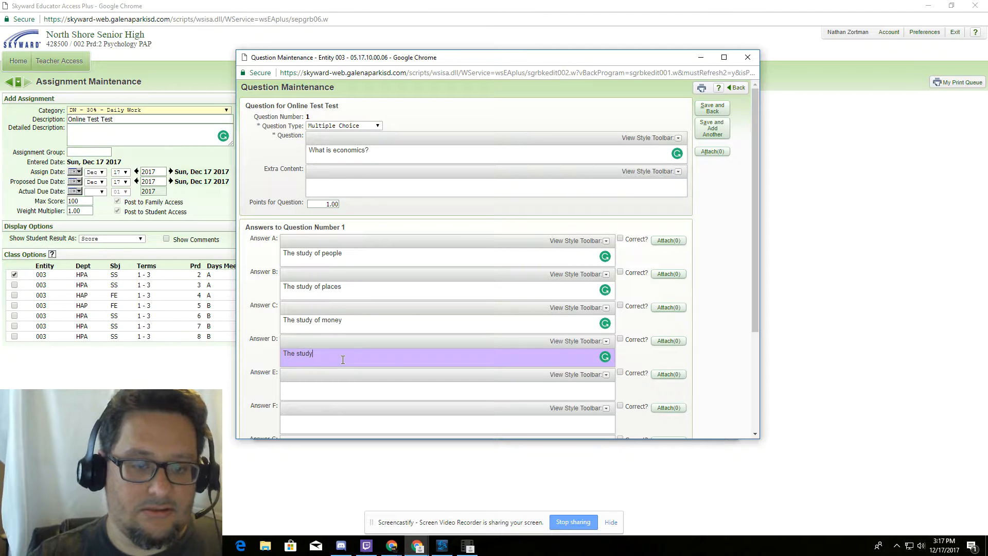
{"action": "type", "text": " of go"}
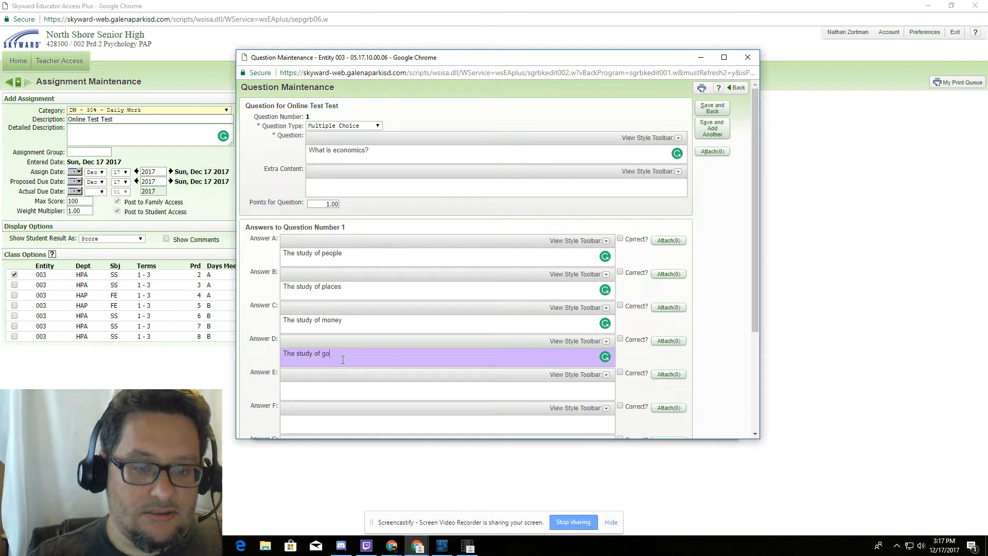
{"action": "type", "text": "ods and "}
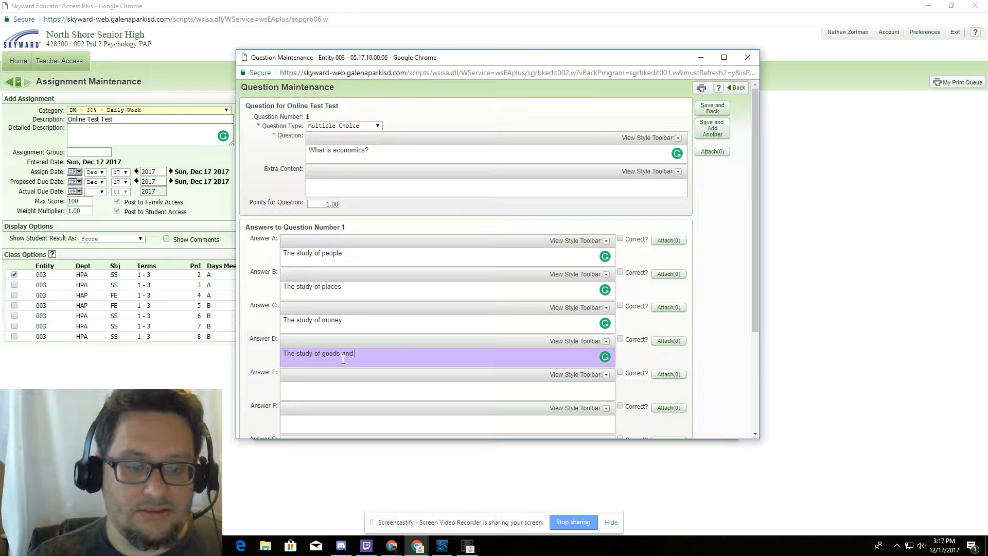
{"action": "type", "text": "servi"}
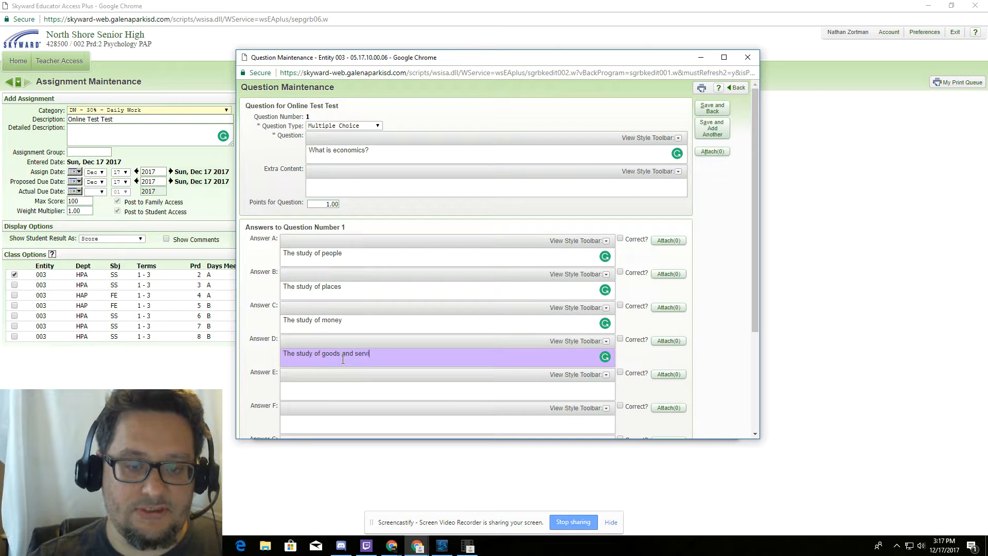
{"action": "type", "text": "ces and hows"}
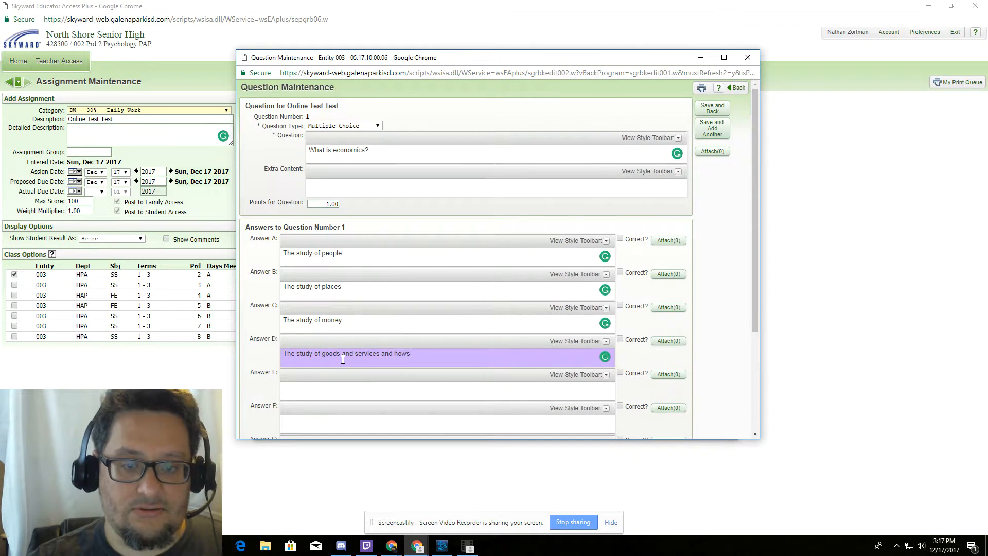
{"action": "key", "text": "BackSpace"}
{"action": "type", "text": "they "}
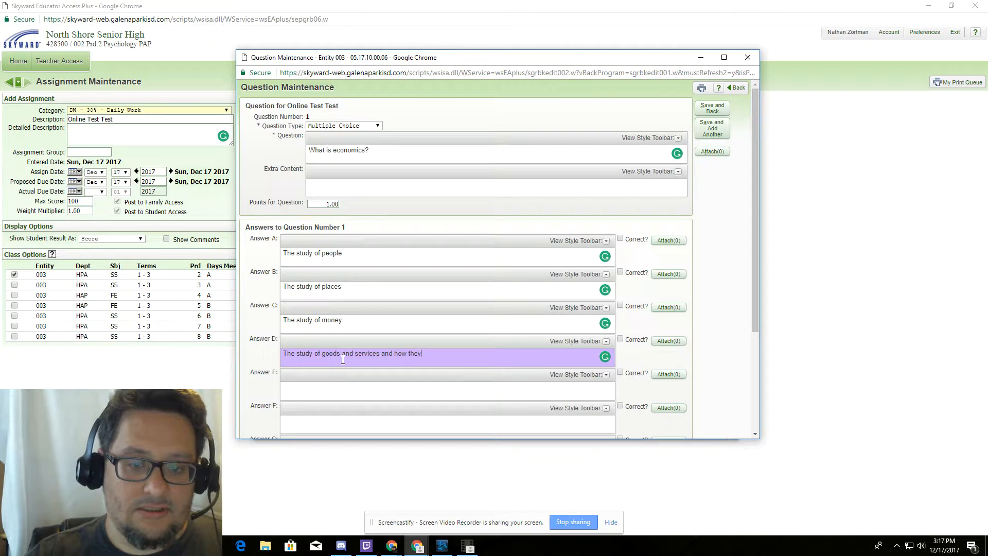
{"action": "type", "text": "relate to "}
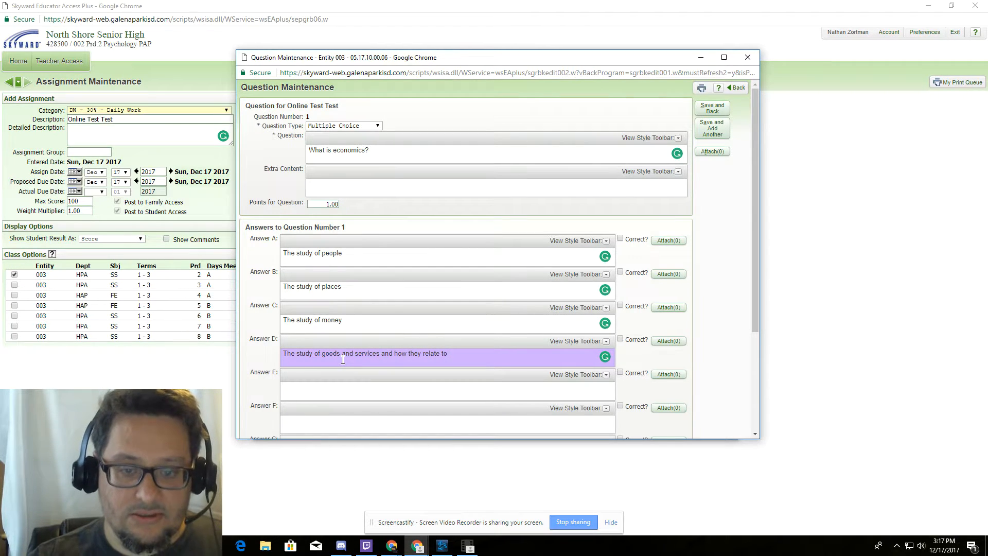
{"action": "type", "text": "people"}
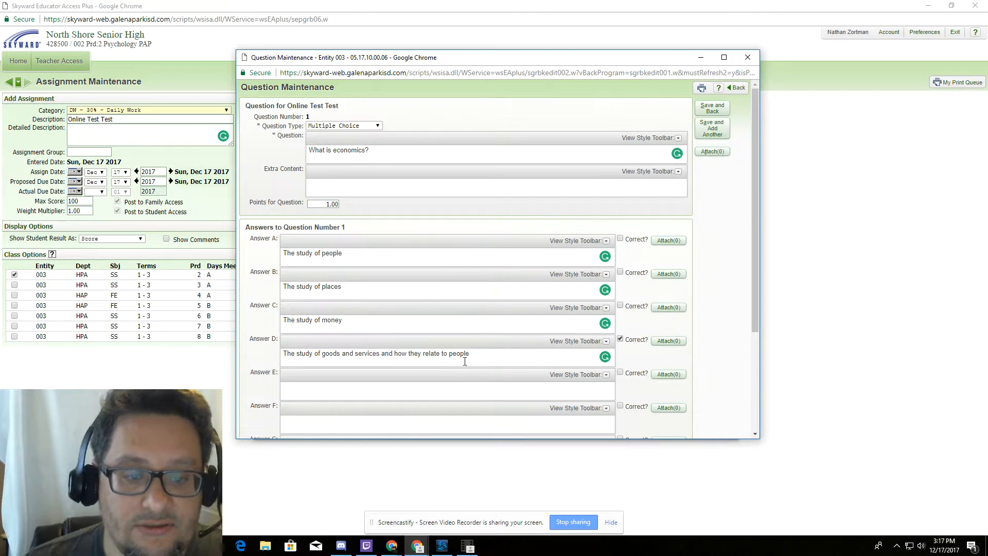
- Review the answers and save 'What is economics?' back to the assignment's question list
{"action": "scroll", "coordinate": [463, 372], "scroll_direction": "down", "scroll_amount": 3}
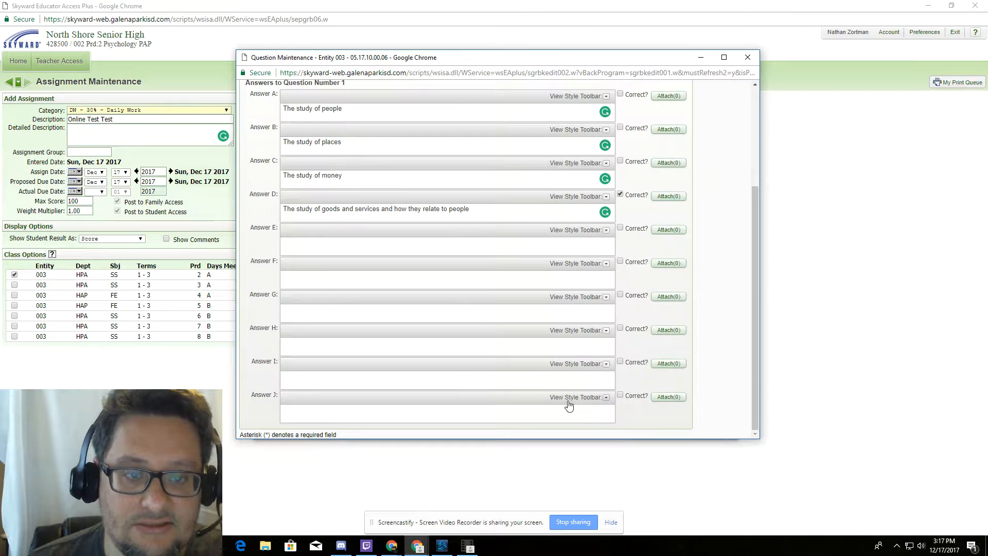
{"action": "scroll", "coordinate": [568, 406], "scroll_direction": "up", "scroll_amount": 3}
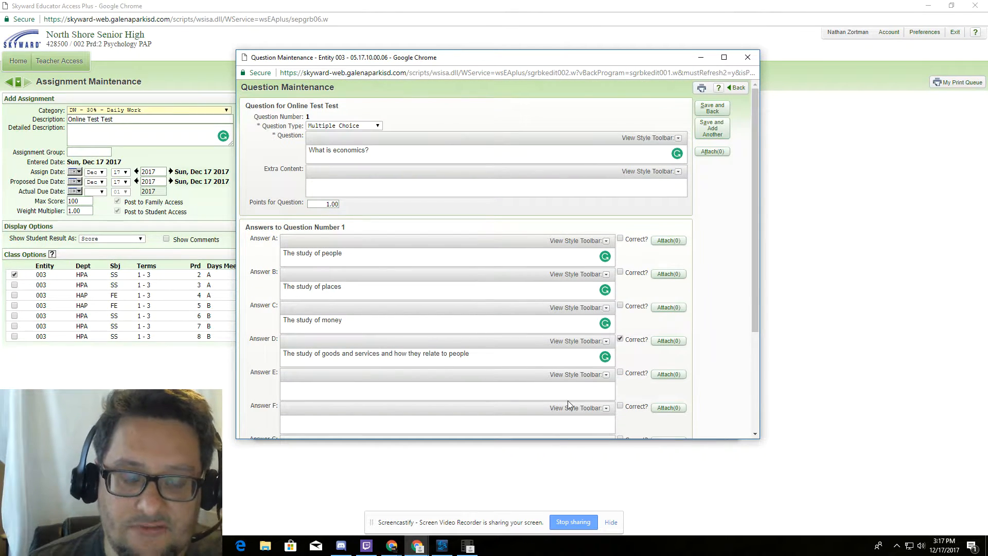
{"action": "left_click", "coordinate": [712, 113]}
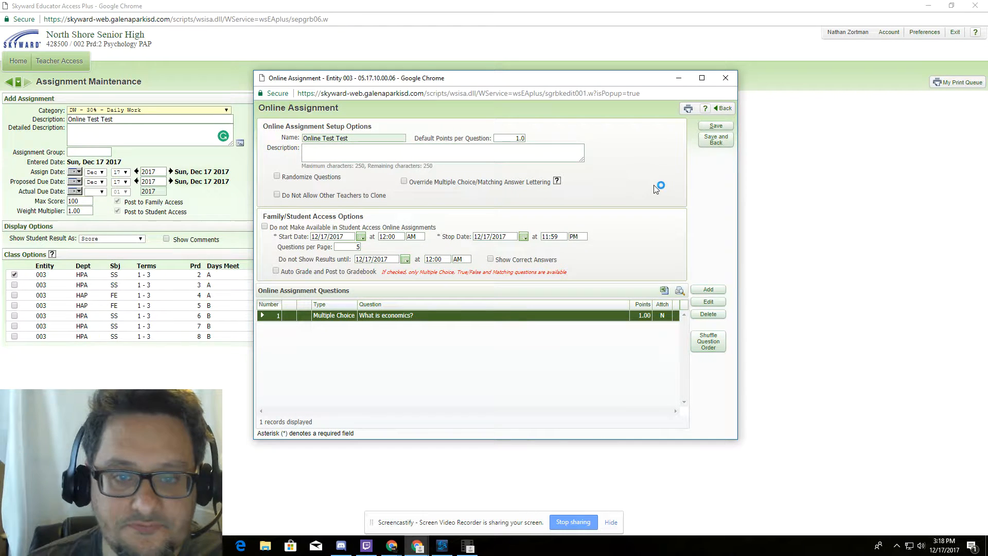
- Select and clear the 1.0 value in Default Points per Question
{"action": "left_click", "coordinate": [512, 138]}
{"action": "left_click_drag", "start_coordinate": [512, 137], "coordinate": [578, 152]}
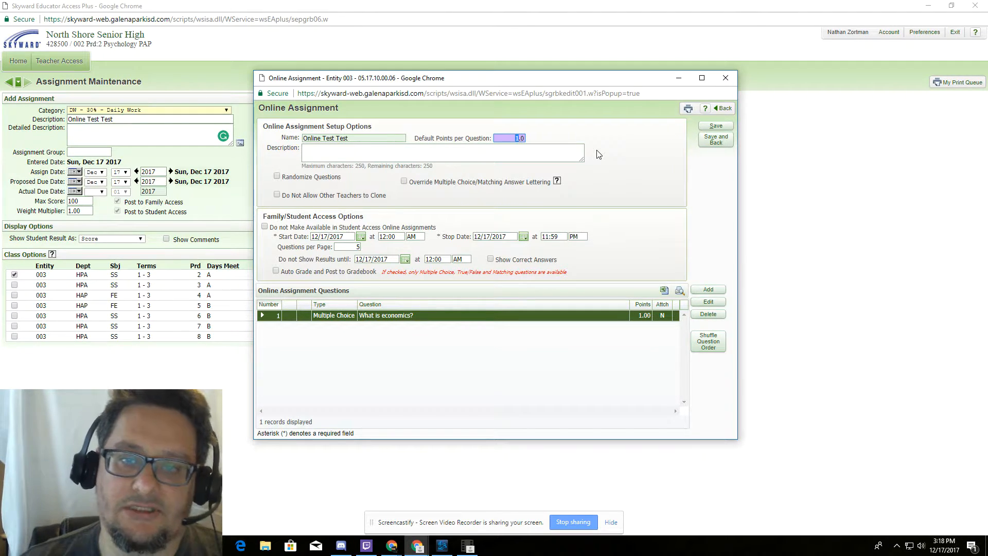
{"action": "key", "text": "End"}
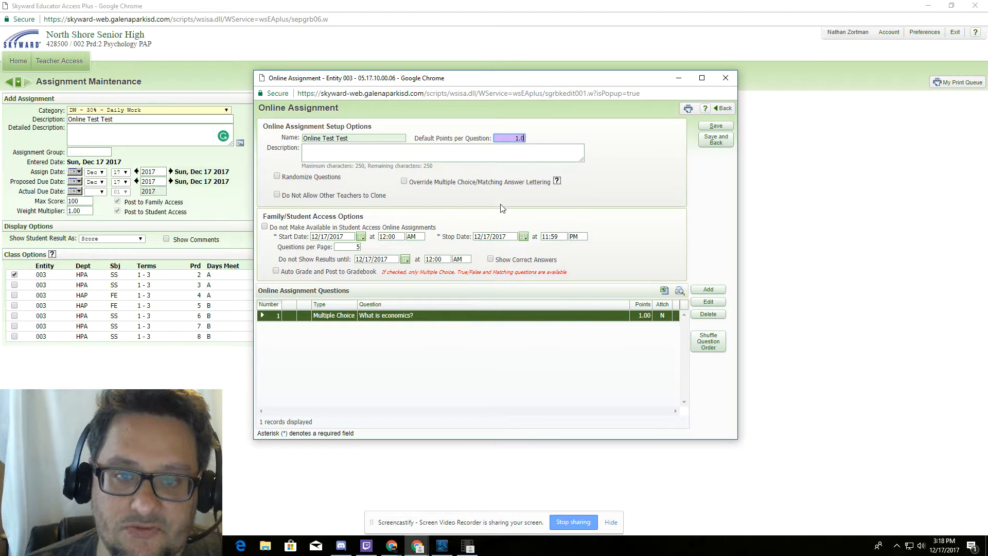
{"action": "left_click_drag", "start_coordinate": [510, 138], "coordinate": [545, 142]}
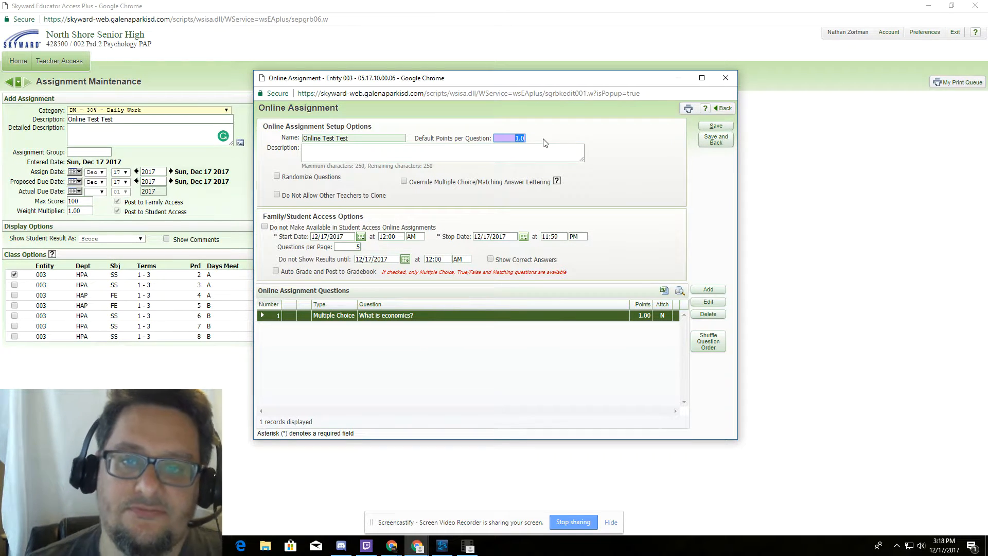
{"action": "left_click", "coordinate": [543, 139]}
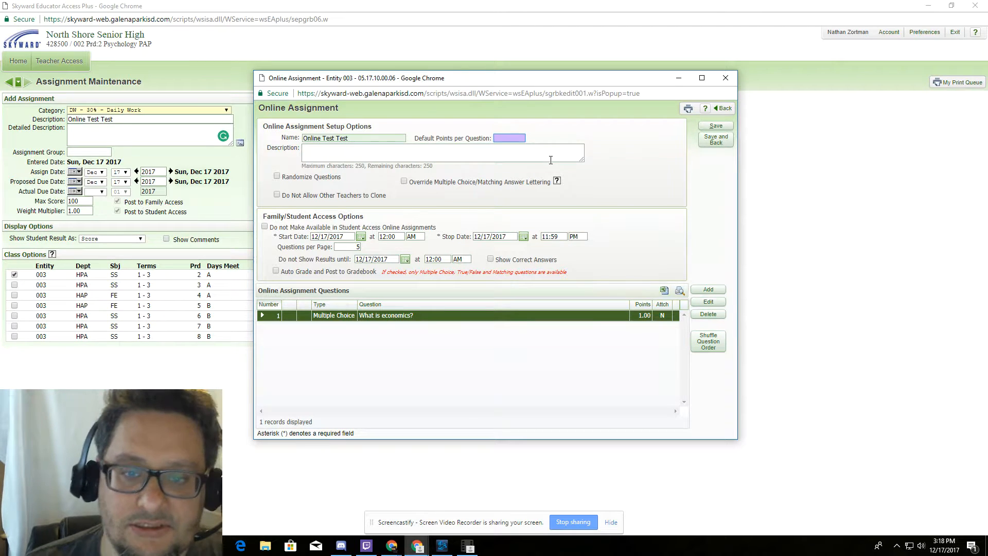
- Edit question 1, change its Points for Question to 99, and save it
{"action": "left_click", "coordinate": [711, 302]}
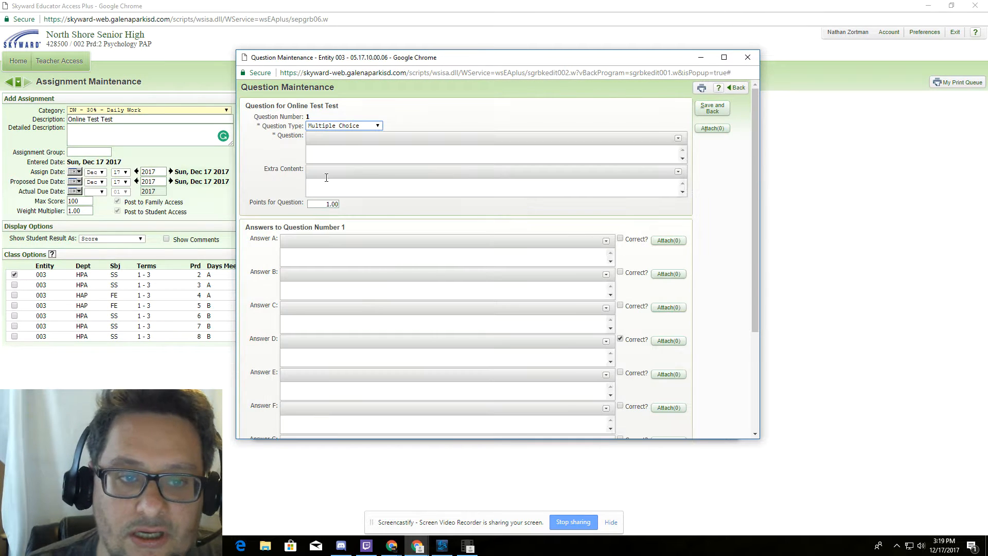
{"action": "left_click", "coordinate": [337, 204]}
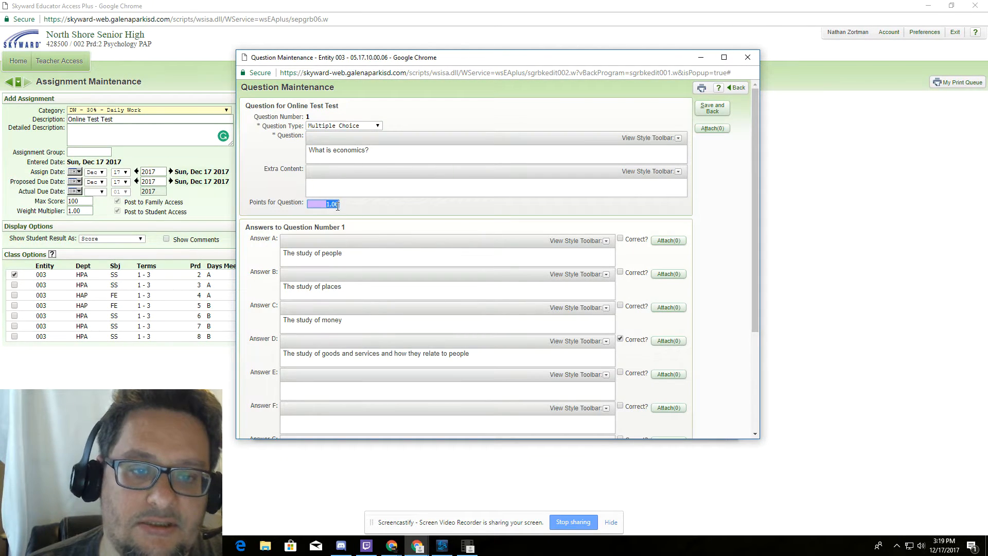
{"action": "key", "text": "Right"}
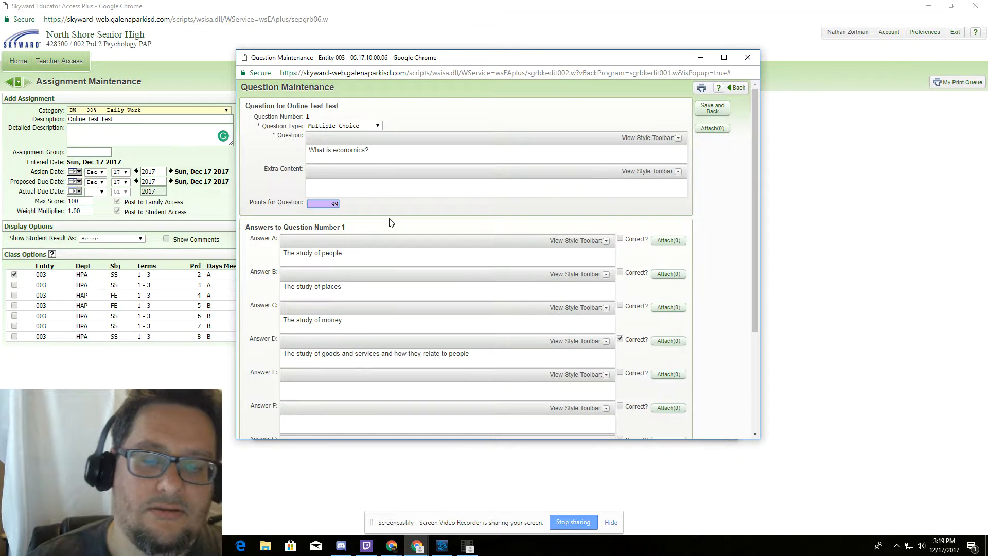
{"action": "key", "text": "BackSpace"}
{"action": "type", "text": "1"}
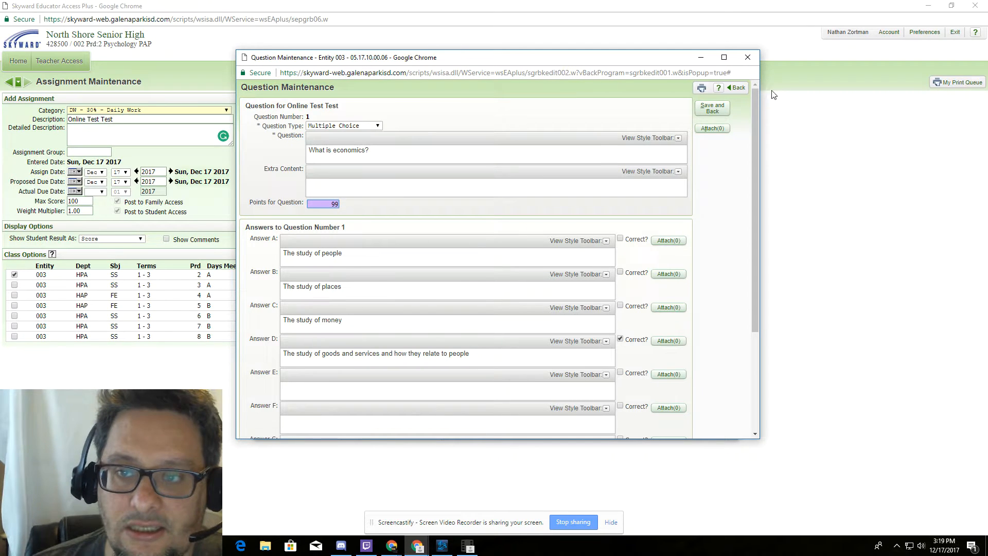
{"action": "left_click", "coordinate": [720, 111]}
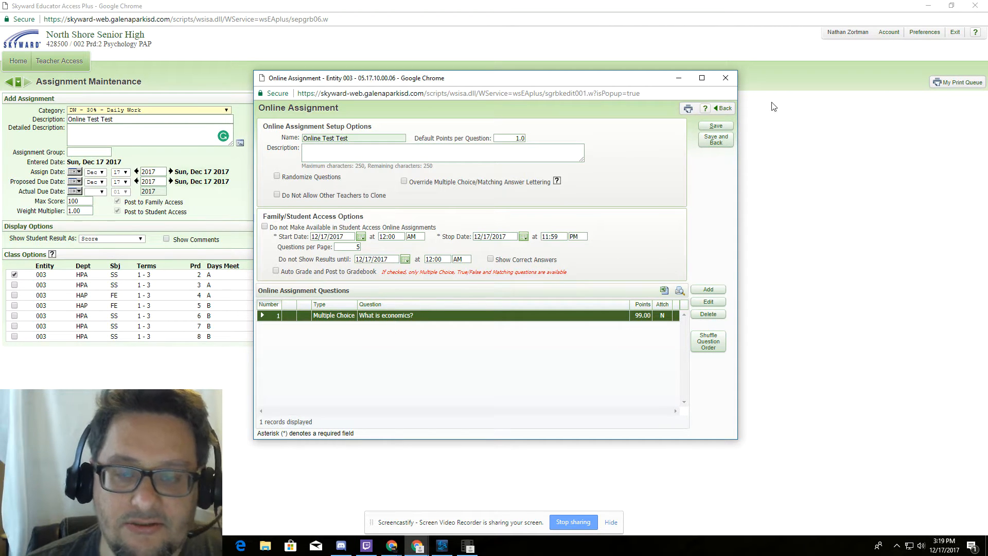
- Save the online question and the assignment, adding a 99-point 12/17 Online column to the gradebook
{"action": "left_click", "coordinate": [722, 144]}
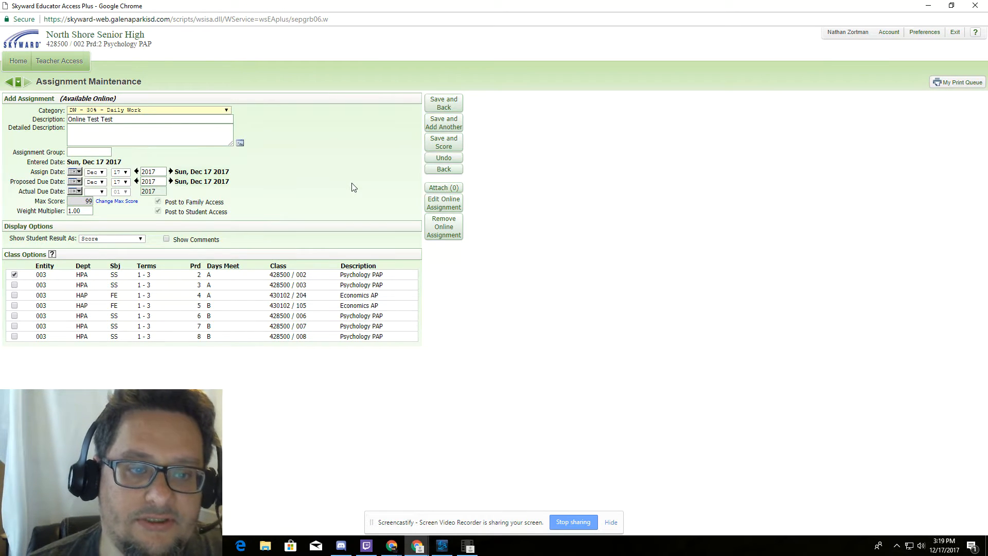
{"action": "left_click", "coordinate": [449, 107]}
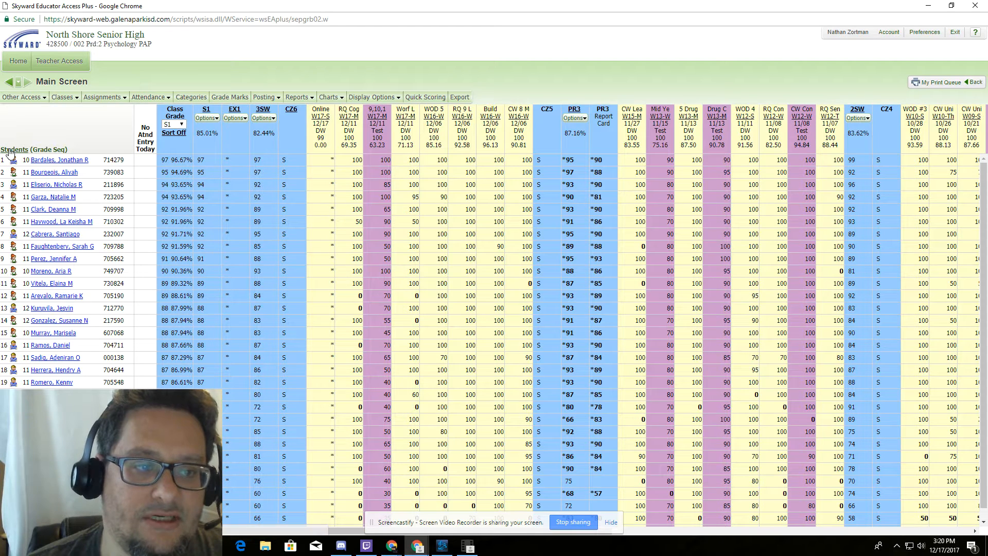
- Save Students display options that hide names, then minimize the gradebook to reveal the login page
{"action": "left_click", "coordinate": [11, 150]}
{"action": "left_click", "coordinate": [293, 98]}
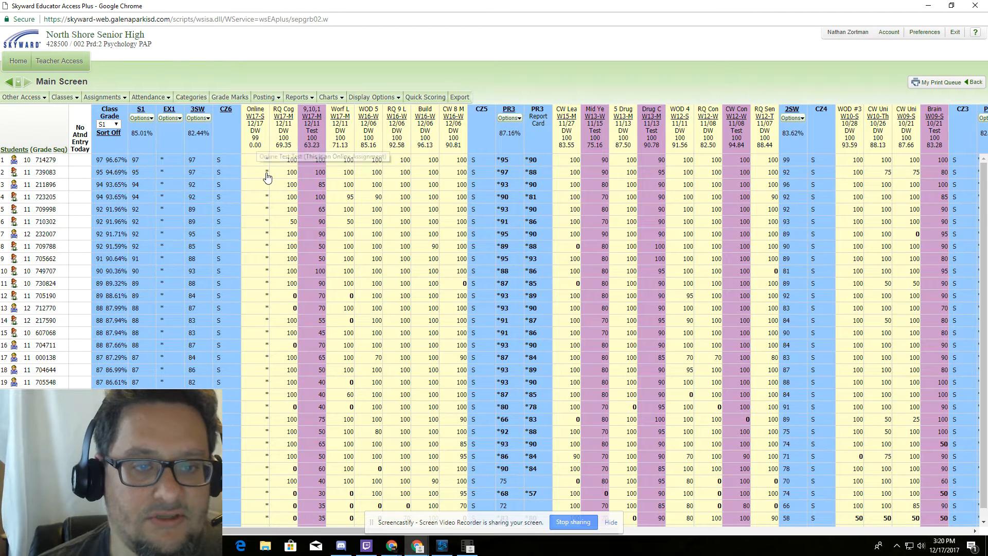
{"action": "scroll", "coordinate": [263, 354], "scroll_direction": "down", "scroll_amount": 1}
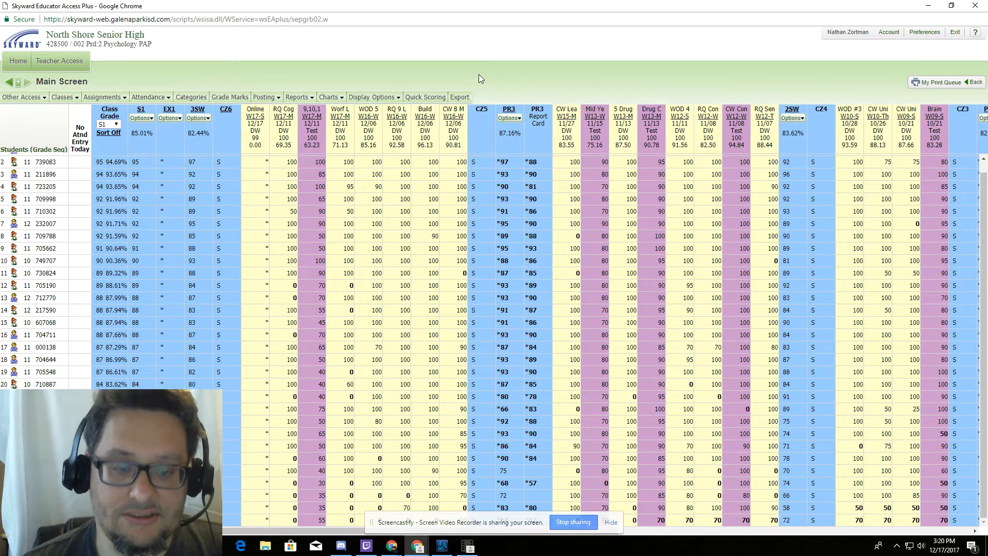
{"action": "left_click", "coordinate": [929, 8]}
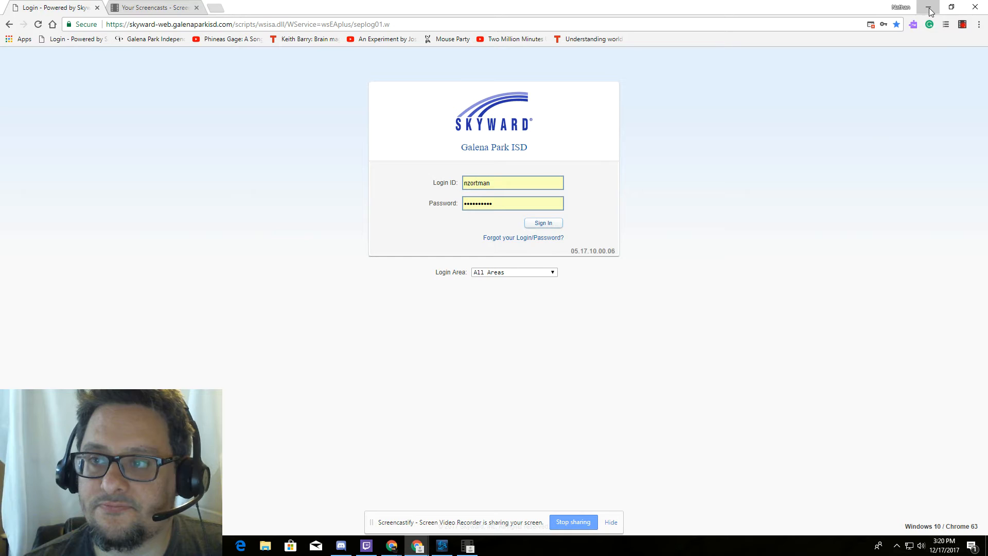
{"action": "left_click", "coordinate": [965, 29]}
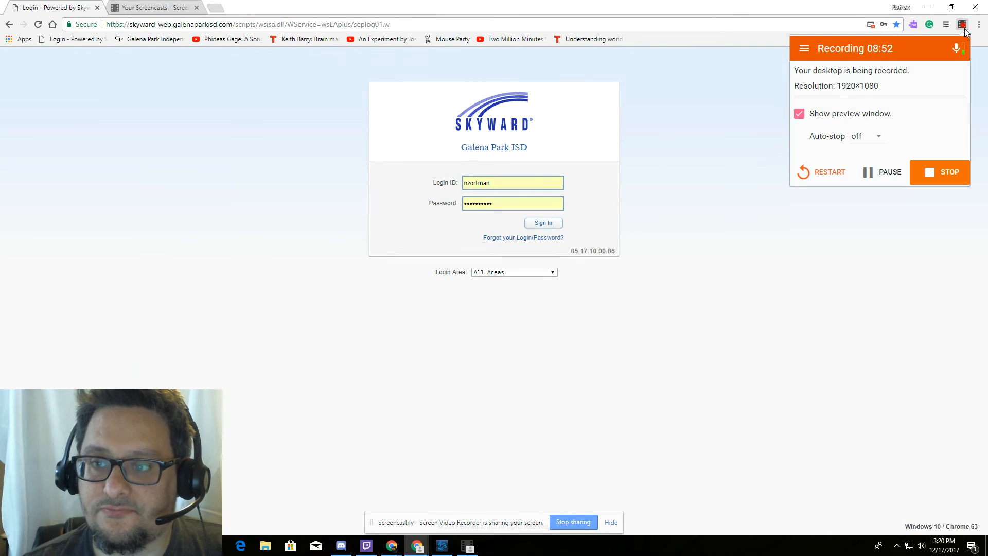